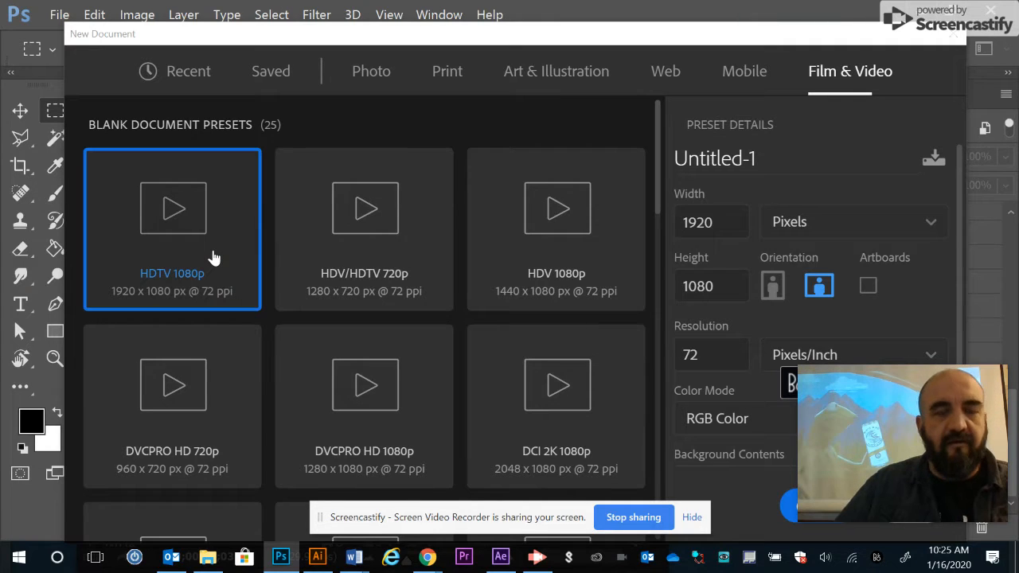
- Create a blank document from the HDTV 1080p preset (1920 x 1080 px, 72 ppi) and close the Timeline
{"action": "double_click", "coordinate": [202, 254]}
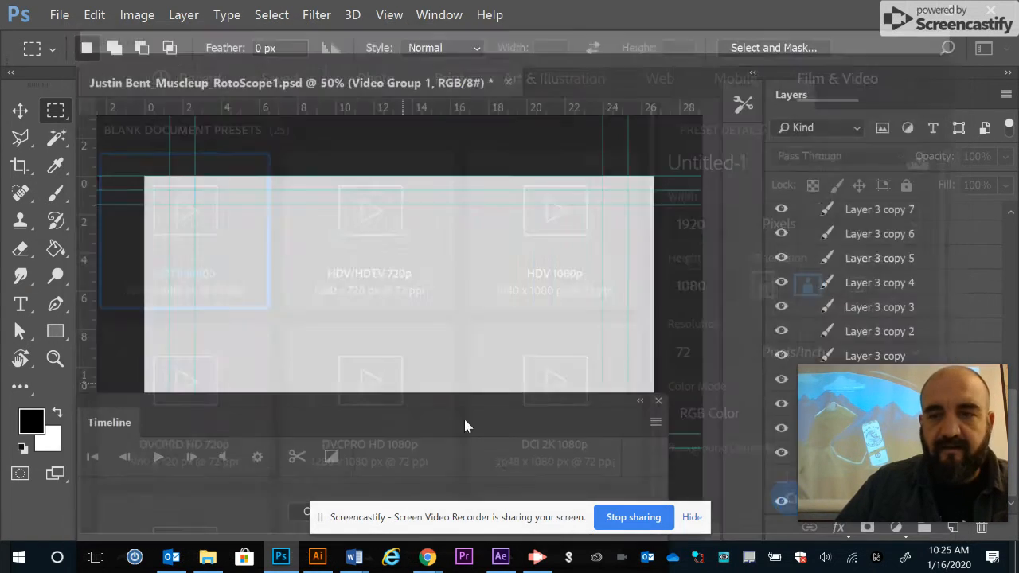
{"action": "left_click", "coordinate": [658, 400]}
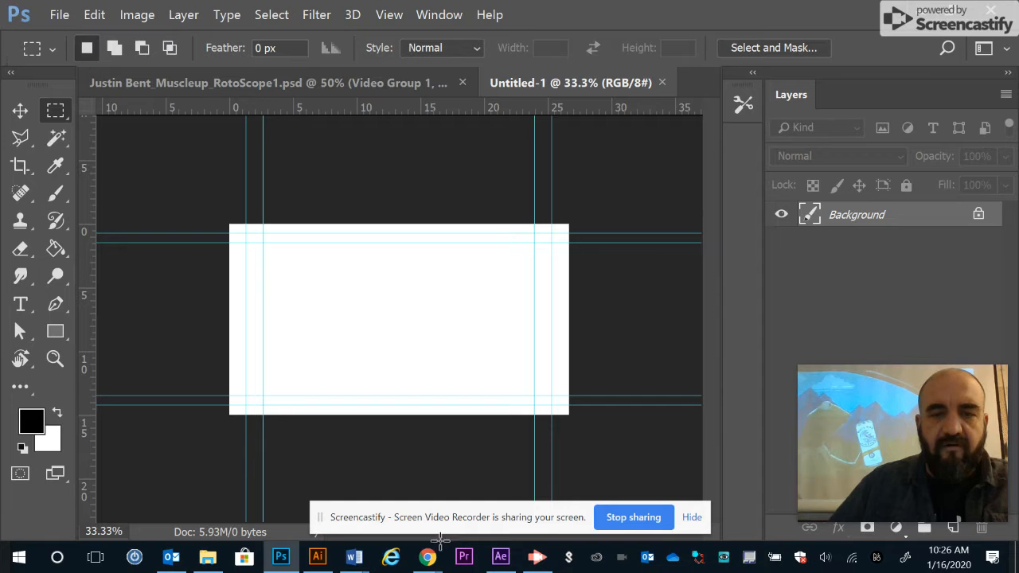
- Copy the enlarged green fly image from the Google results in Chrome and paste it into the new Photoshop document
{"action": "mouse_move", "coordinate": [426, 555]}
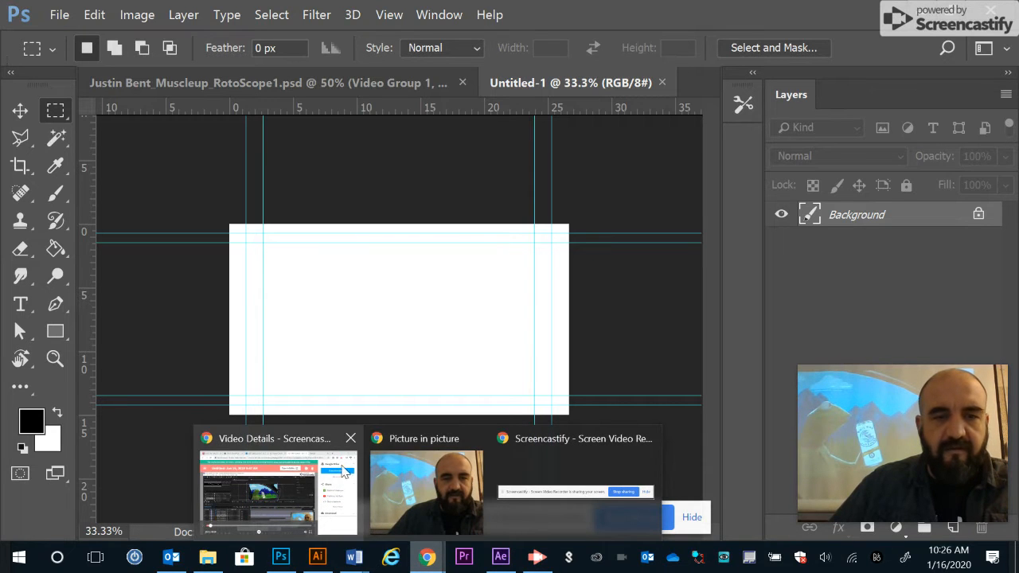
{"action": "left_click", "coordinate": [284, 436]}
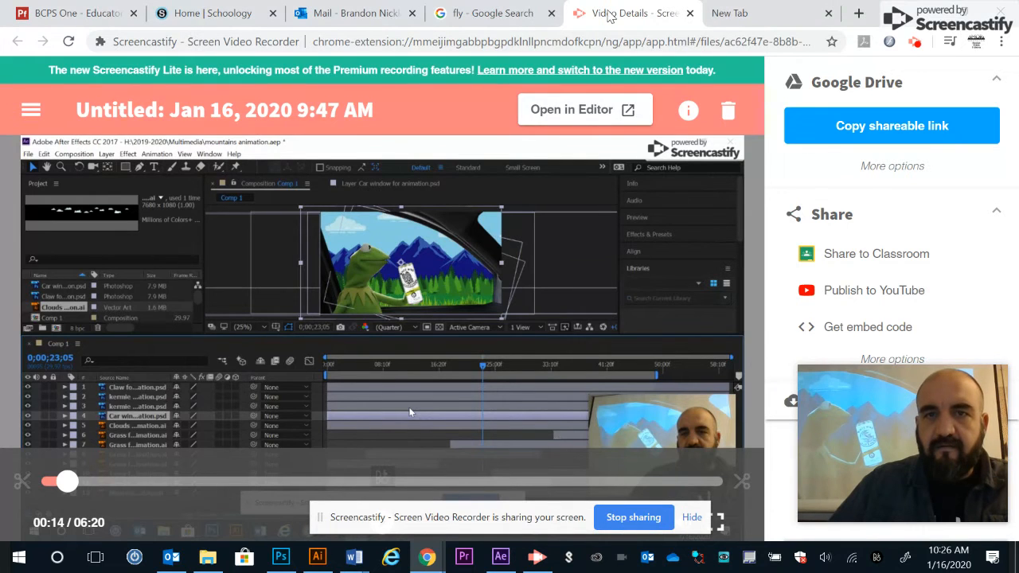
{"action": "left_click", "coordinate": [487, 13]}
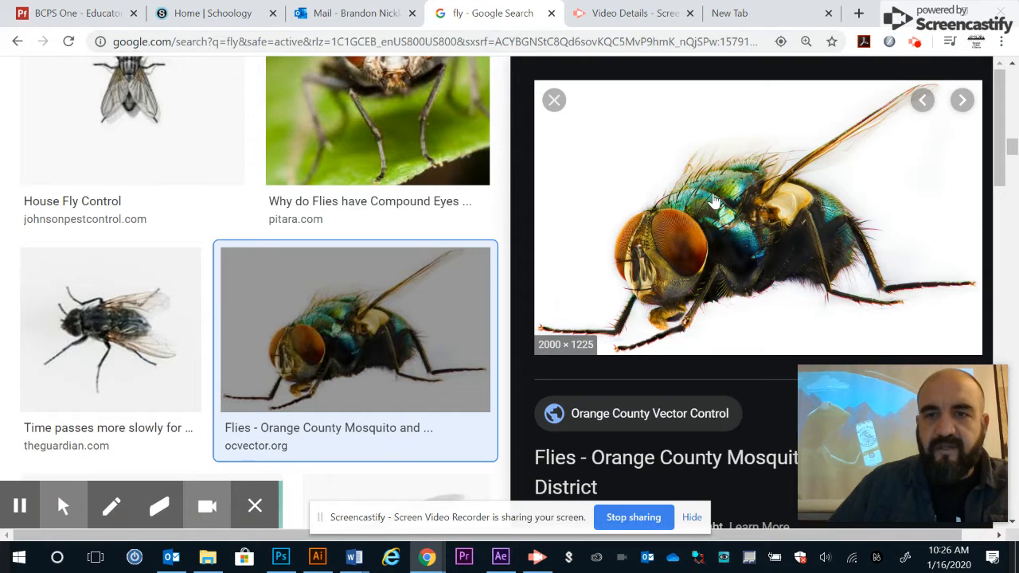
{"action": "right_click", "coordinate": [715, 176]}
{"action": "right_click", "coordinate": [654, 219]}
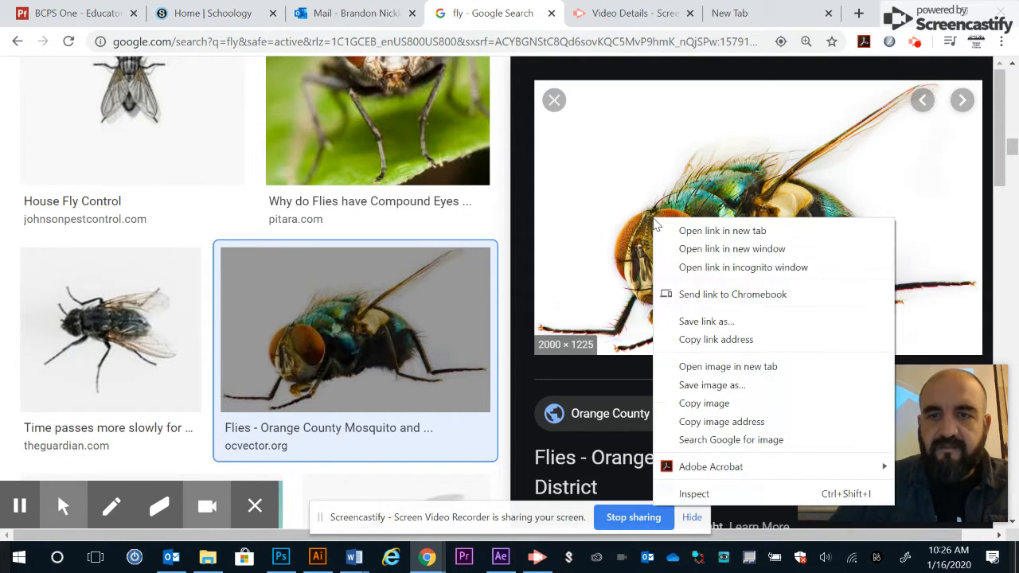
{"action": "left_click", "coordinate": [703, 403]}
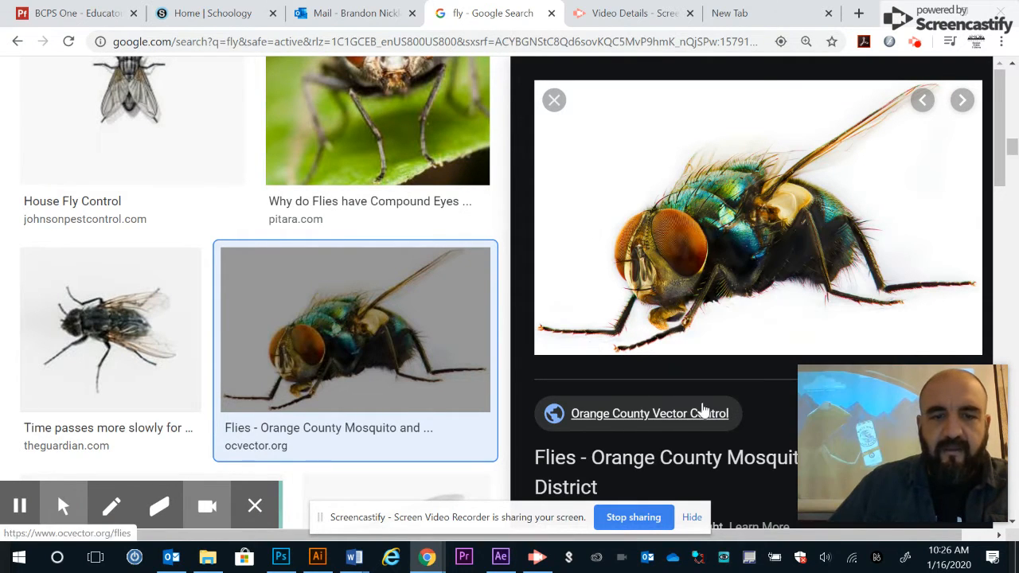
{"action": "left_click", "coordinate": [285, 555]}
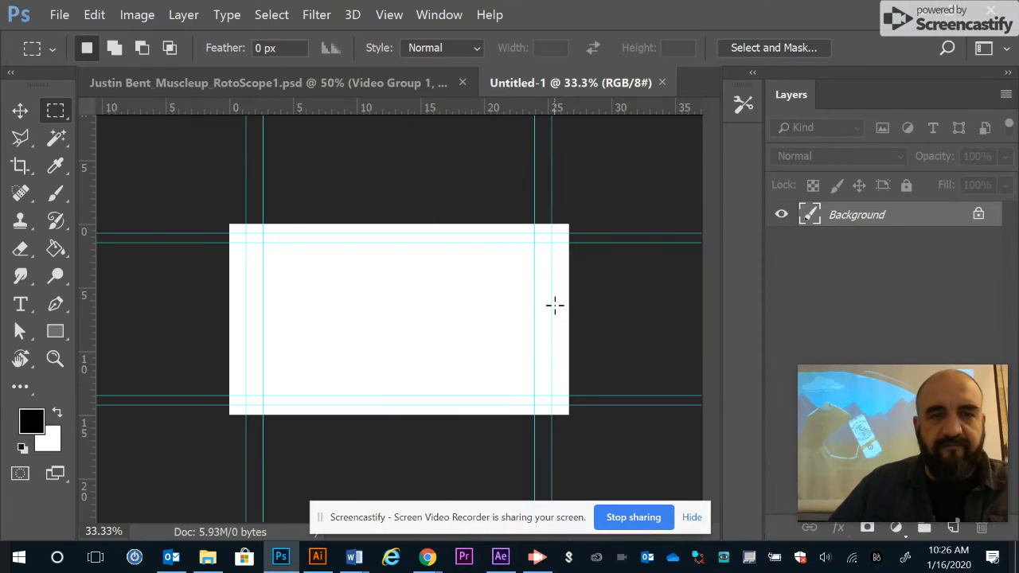
{"action": "key", "text": "ctrl+v"}
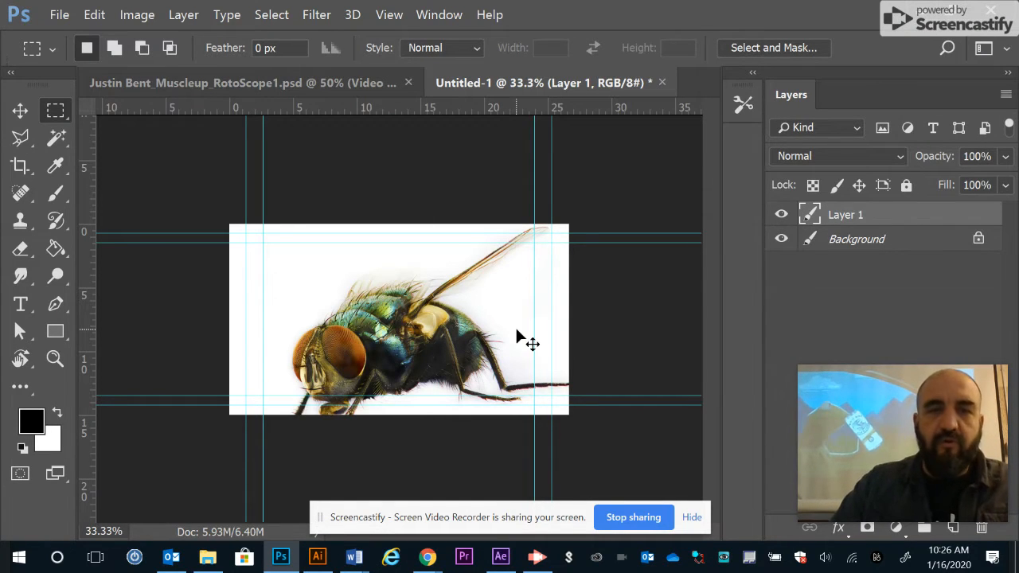
- Scale the pasted fly to about 32% in the upper-right area of the canvas and delete the Background layer
{"action": "key", "text": "ctrl+t"}
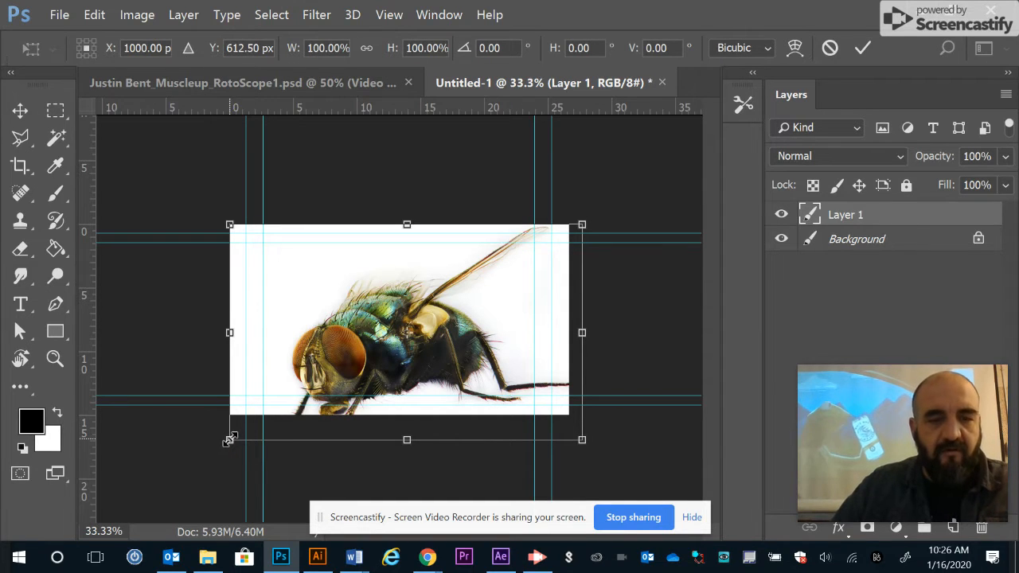
{"action": "left_click_drag", "start_coordinate": [229, 439], "coordinate": [431, 312]}
{"action": "left_click_drag", "start_coordinate": [583, 227], "coordinate": [552, 246]}
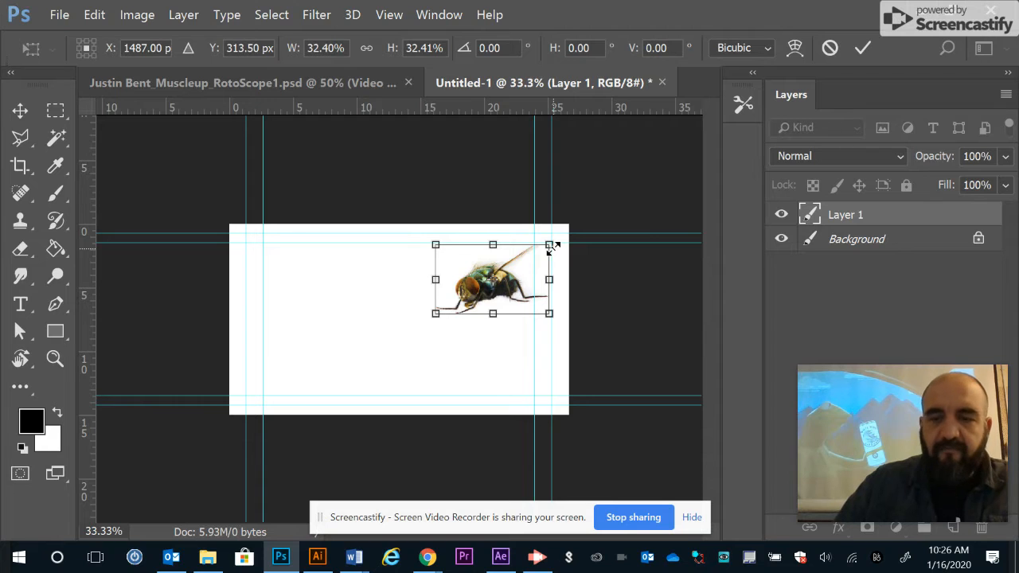
{"action": "key", "text": "Return"}
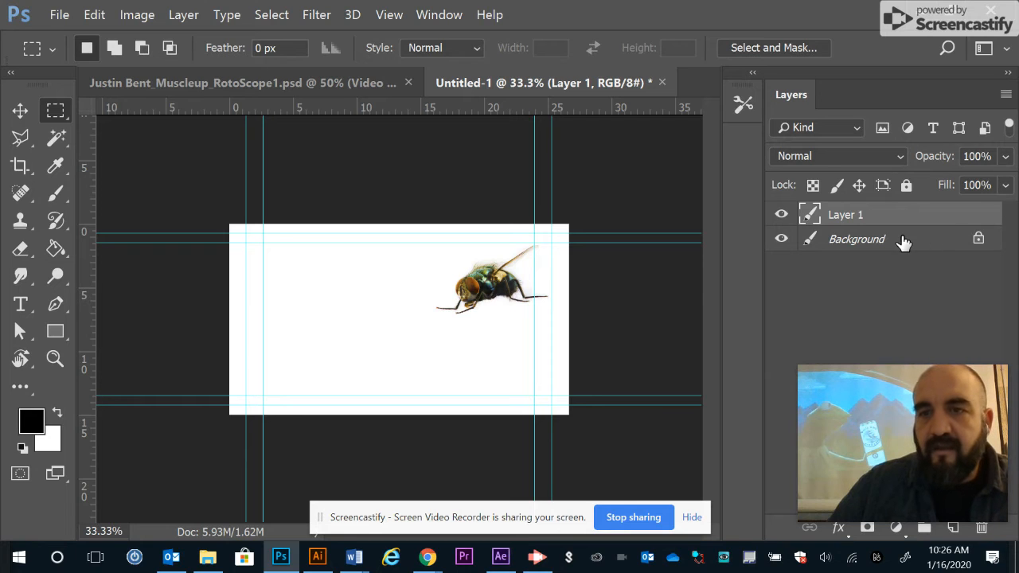
{"action": "left_click_drag", "start_coordinate": [903, 241], "coordinate": [982, 528]}
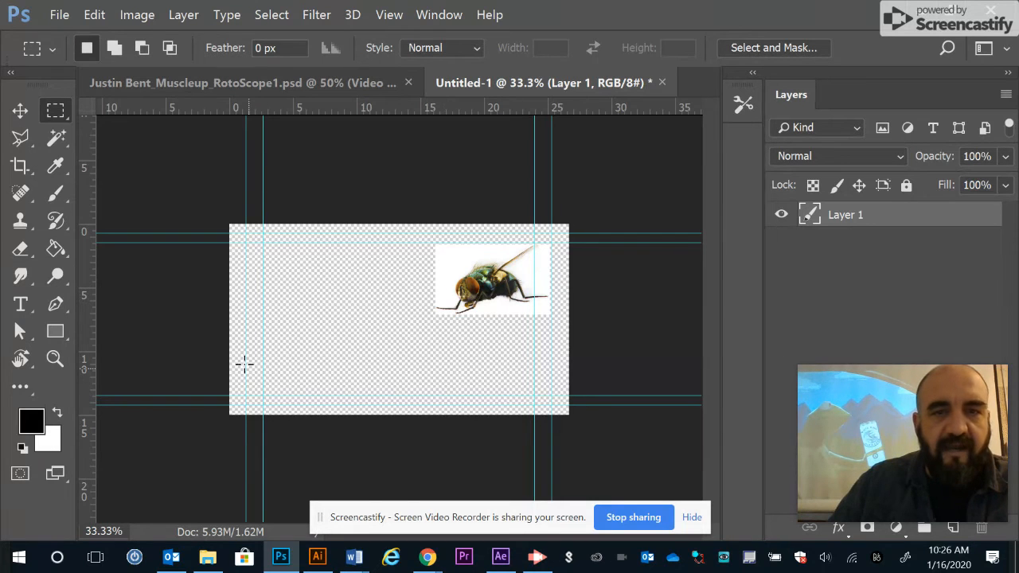
- Select the white backdrop around the fly with the Magic Wand, delete it, and clear the selection
{"action": "left_click", "coordinate": [57, 138]}
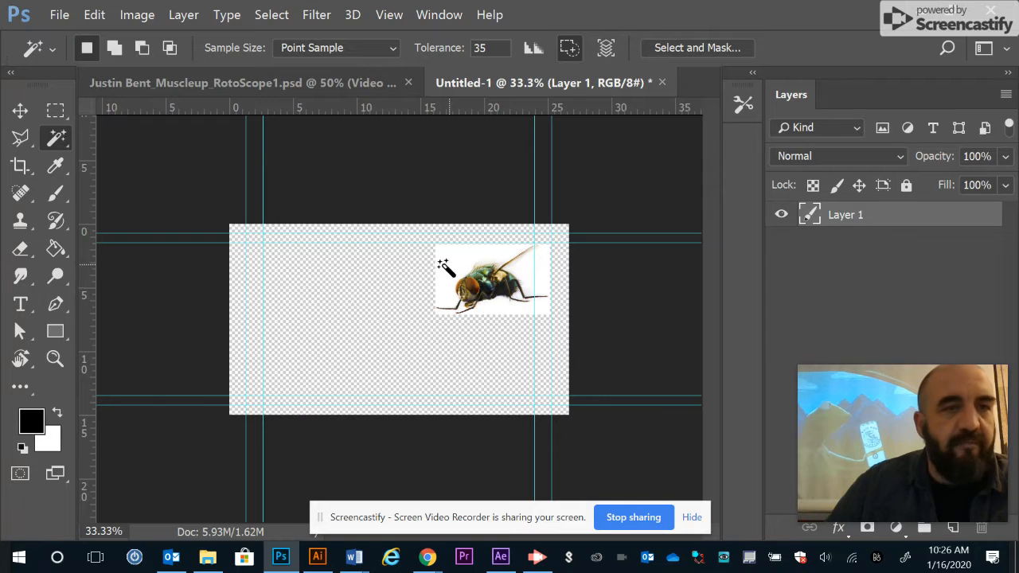
{"action": "right_click", "coordinate": [55, 140]}
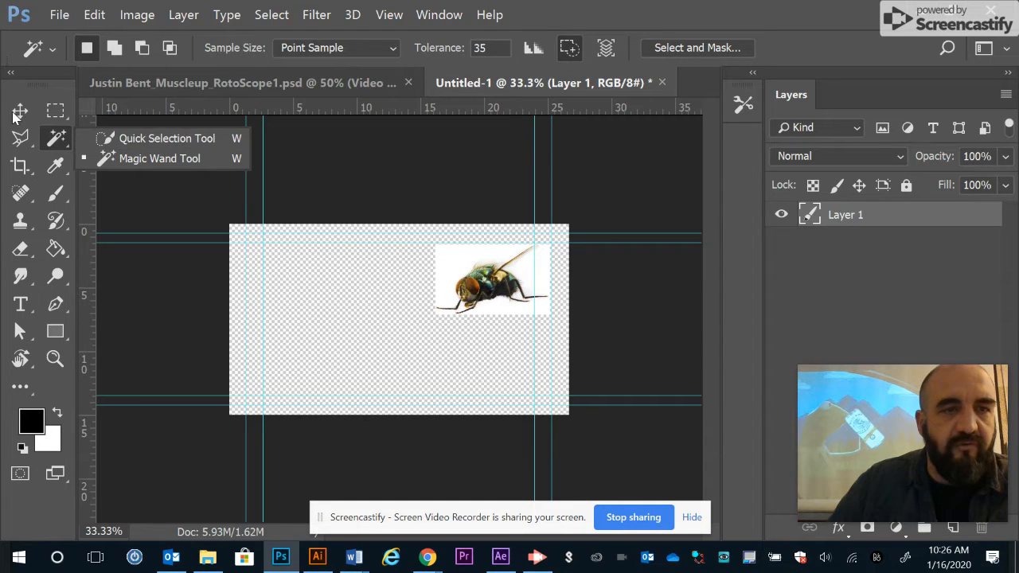
{"action": "left_click", "coordinate": [123, 157]}
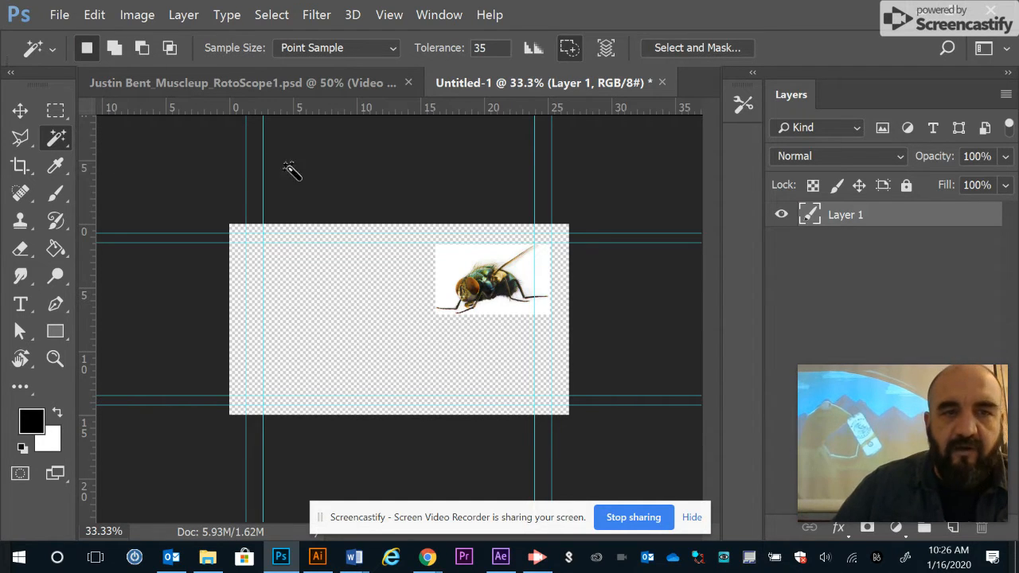
{"action": "left_click", "coordinate": [461, 270]}
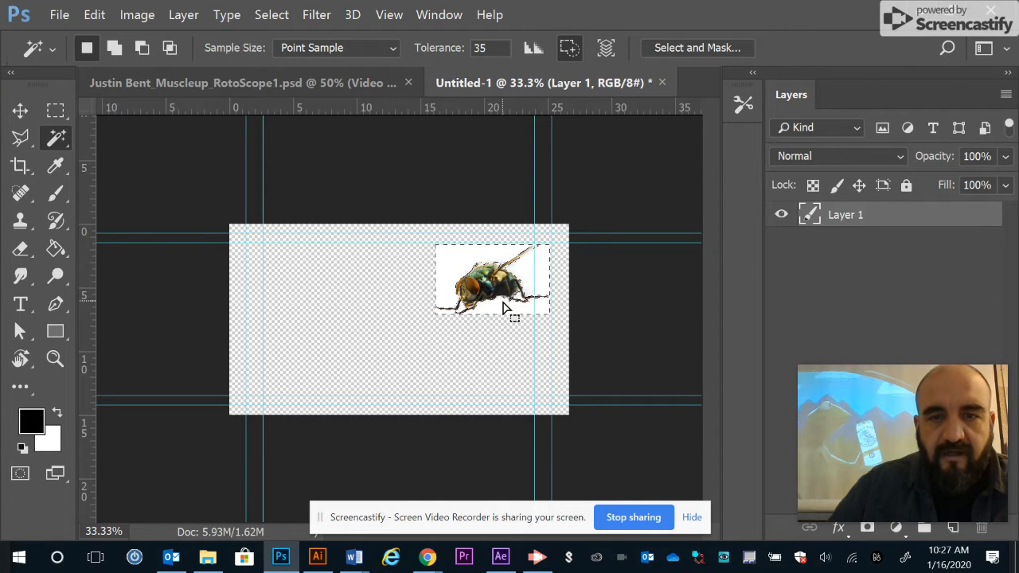
{"action": "key", "text": "z"}
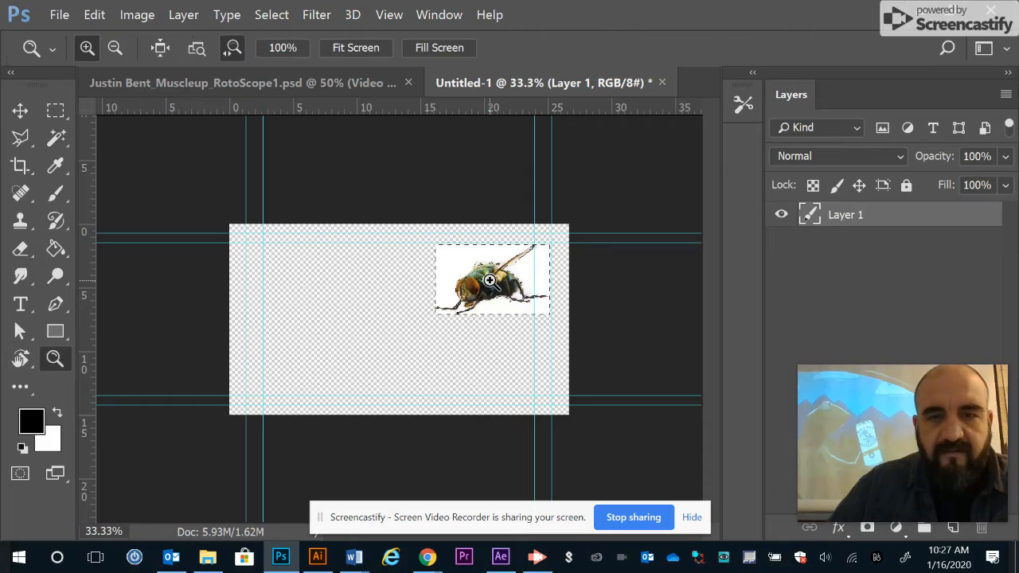
{"action": "left_click", "coordinate": [487, 277]}
{"action": "left_click", "coordinate": [541, 264]}
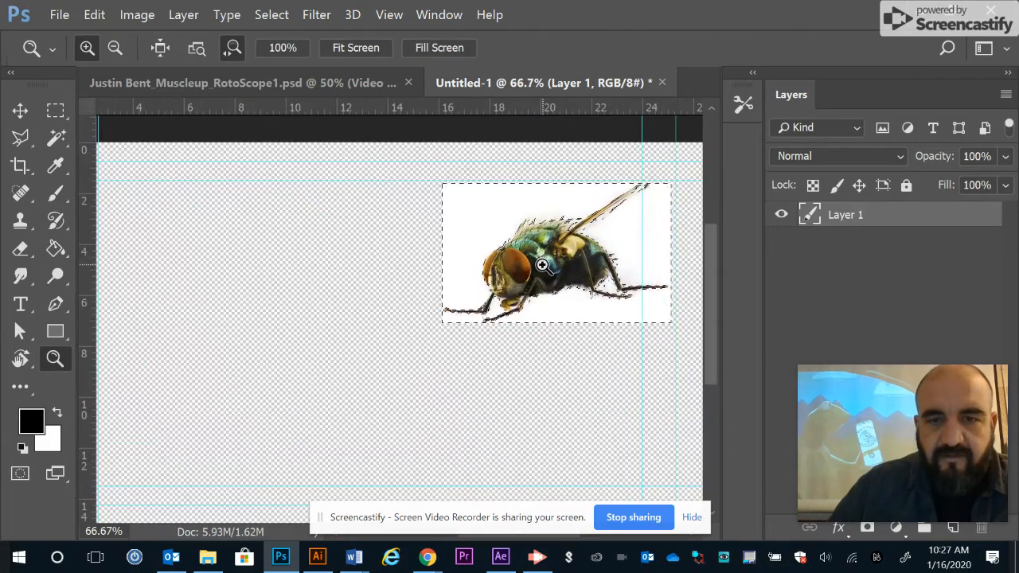
{"action": "left_click", "coordinate": [541, 265]}
{"action": "left_click", "coordinate": [541, 265]}
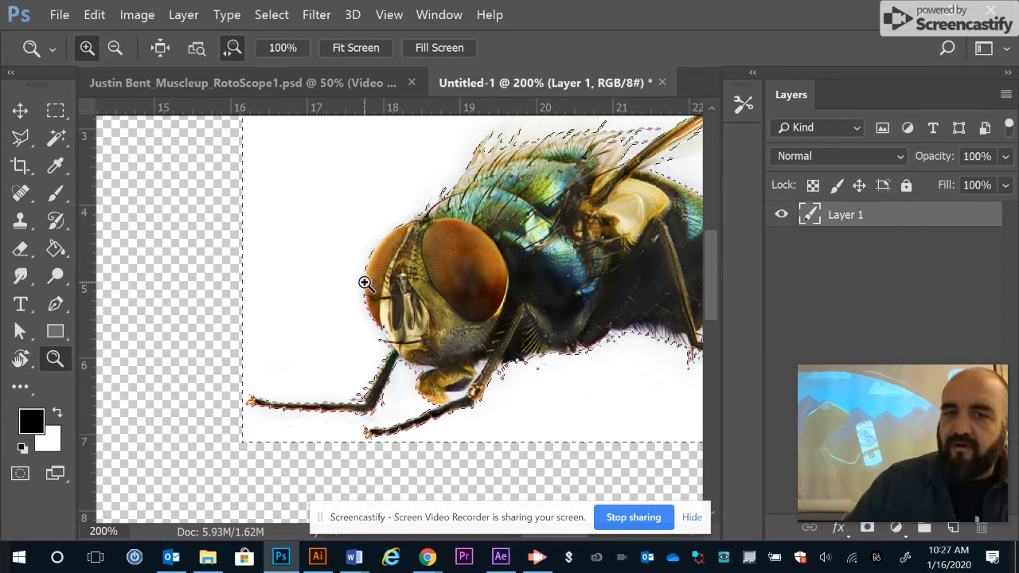
{"action": "key", "text": "Delete"}
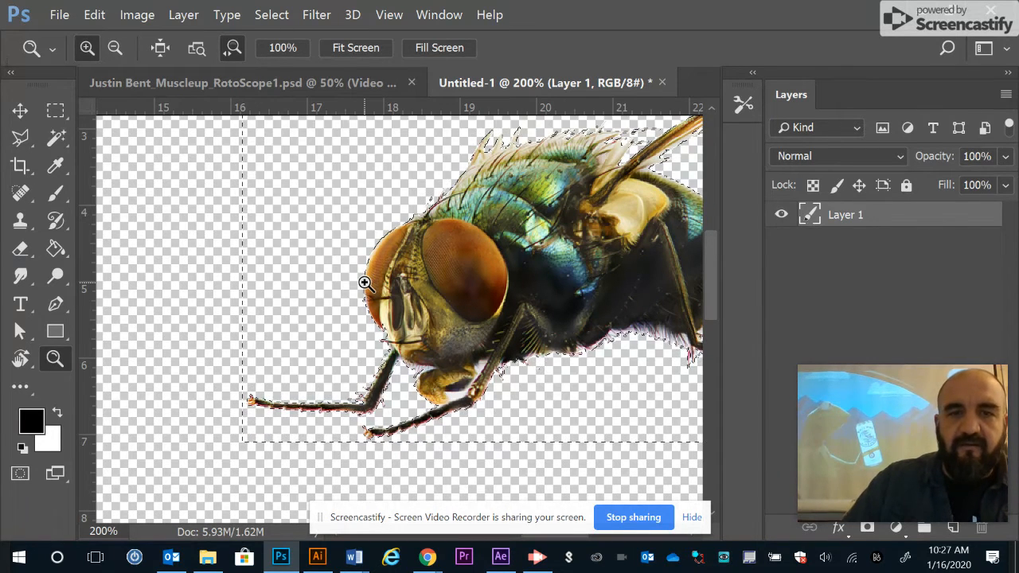
{"action": "key", "text": "ctrl+d"}
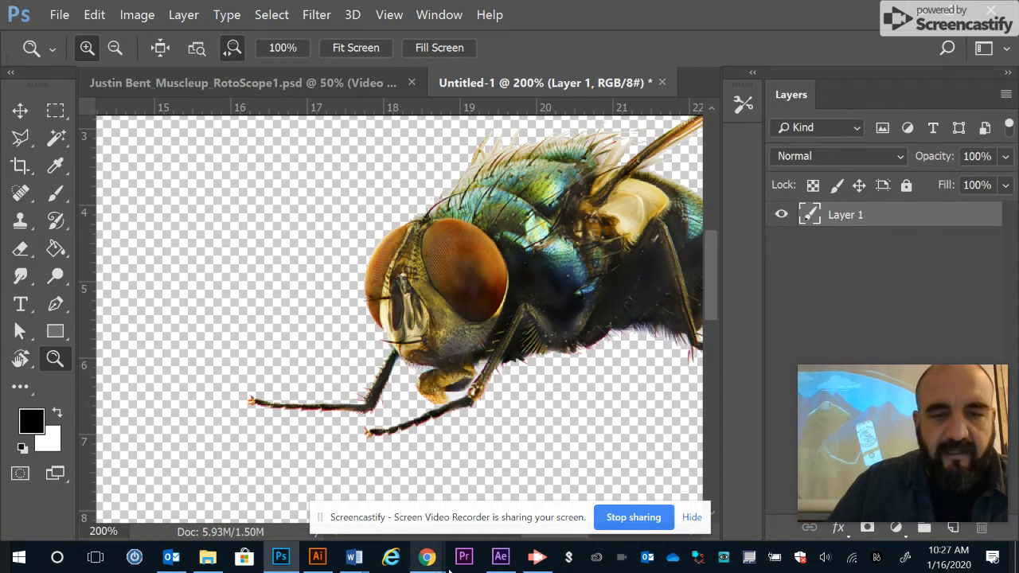
- Shrink the cut-out fly with Free Transform to about 16% of its size and apply the change
{"action": "key", "text": "alt"}
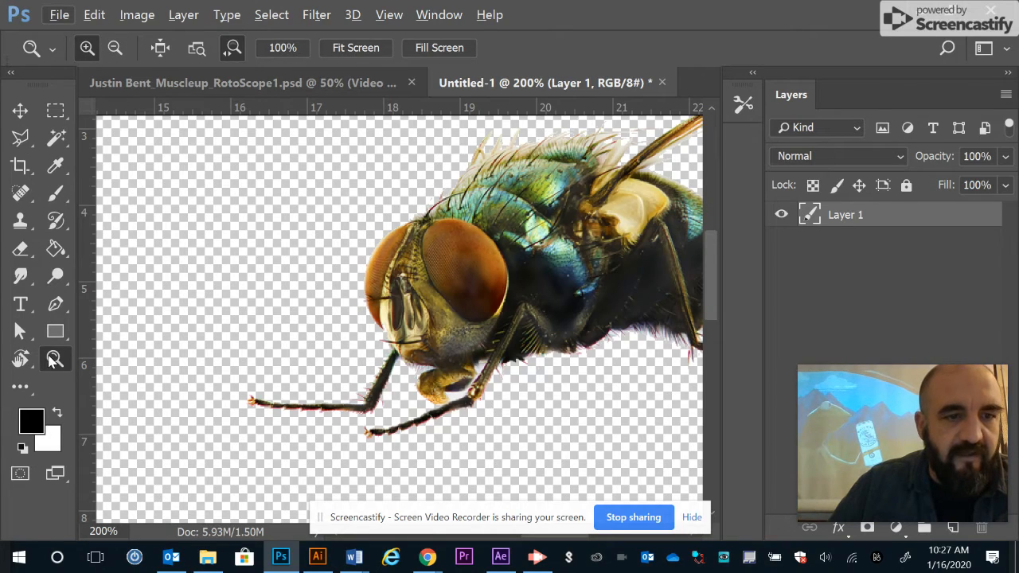
{"action": "left_click", "coordinate": [425, 304], "text": "alt"}
{"action": "left_click", "coordinate": [425, 304], "text": "alt"}
{"action": "left_click", "coordinate": [425, 304], "text": "alt"}
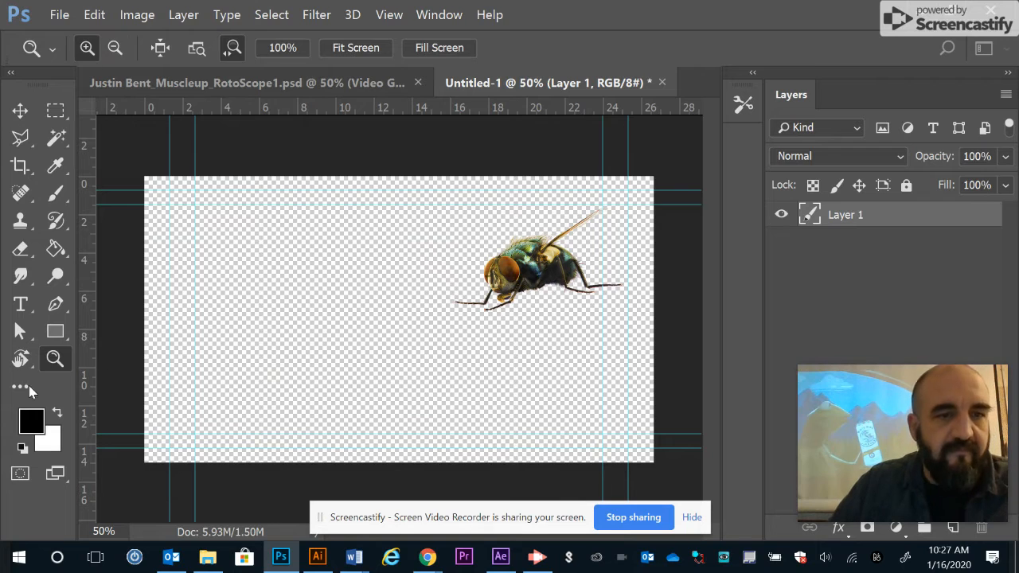
{"action": "key", "text": "alt"}
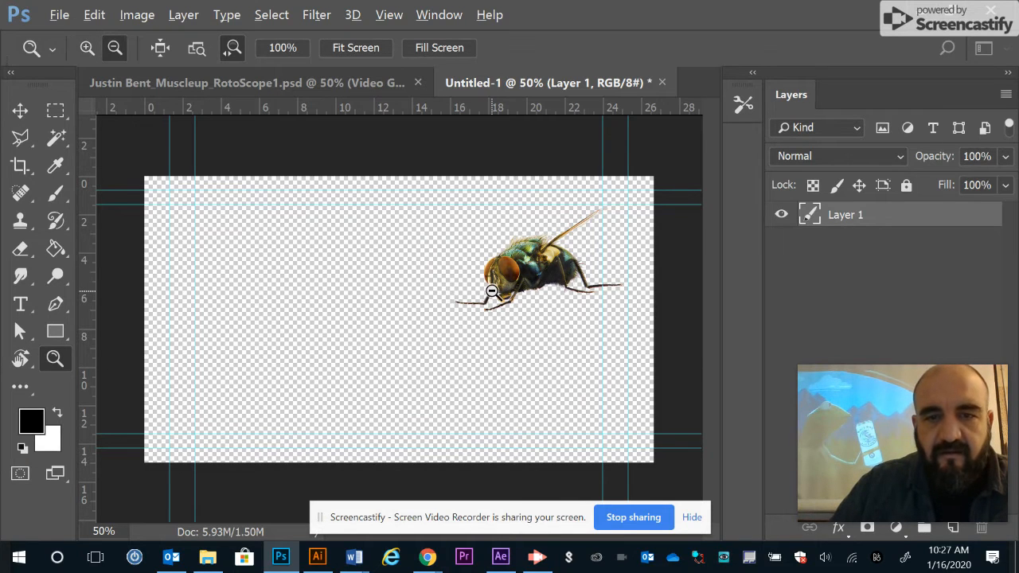
{"action": "key", "text": "alt"}
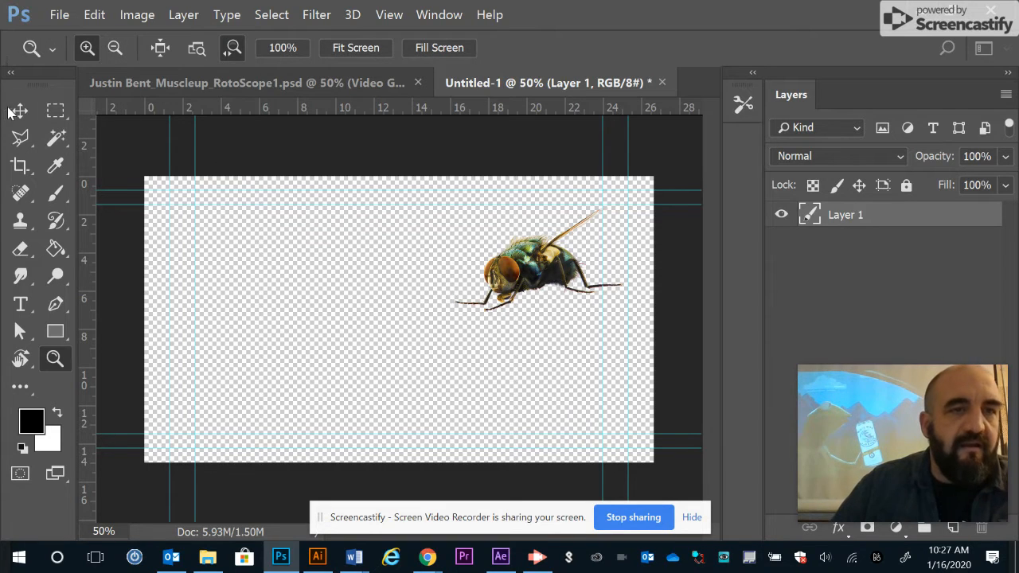
{"action": "left_click", "coordinate": [17, 114]}
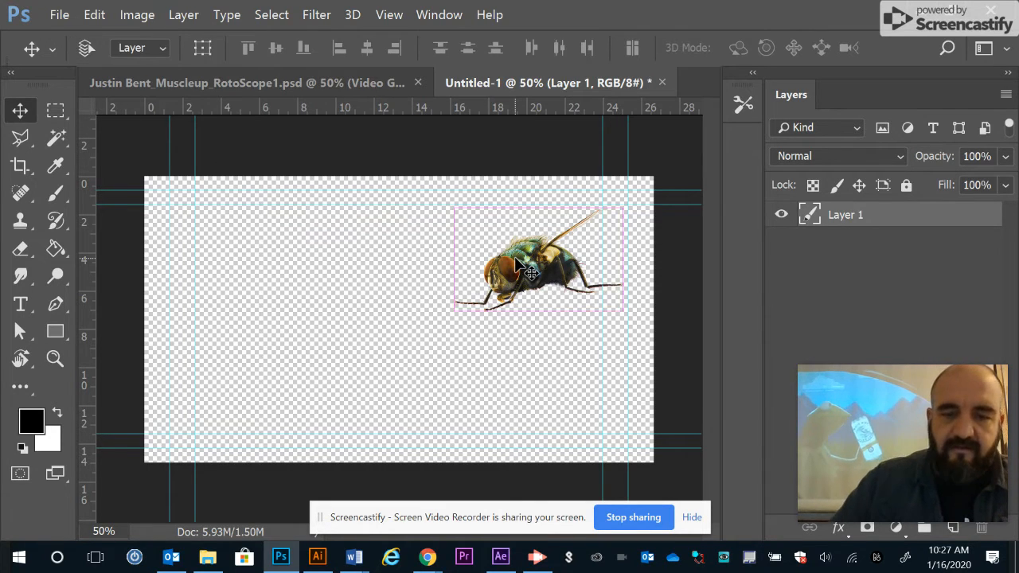
{"action": "key", "text": "ctrl+t"}
{"action": "left_click_drag", "start_coordinate": [623, 208], "coordinate": [487, 303]}
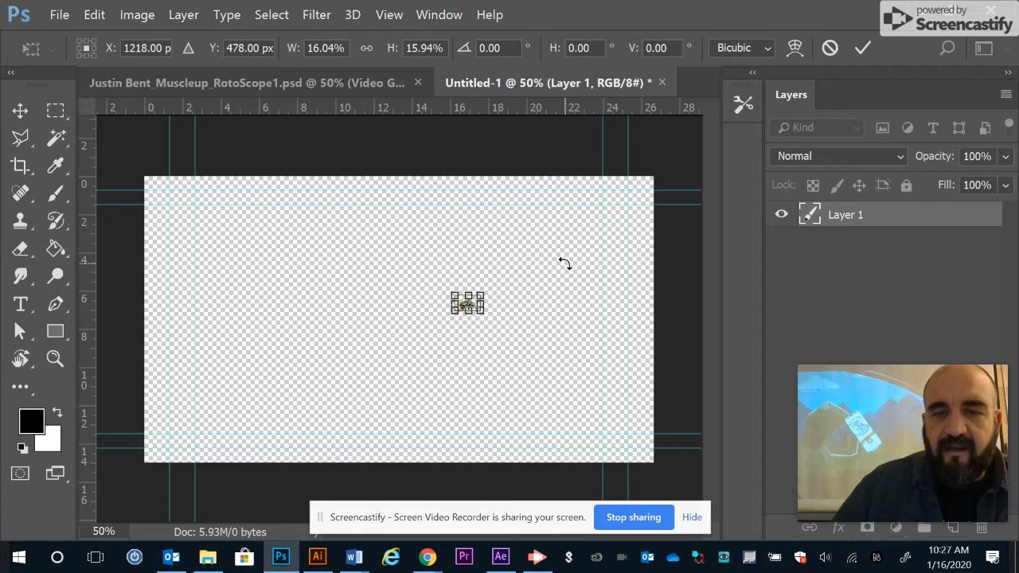
{"action": "key", "text": "Return"}
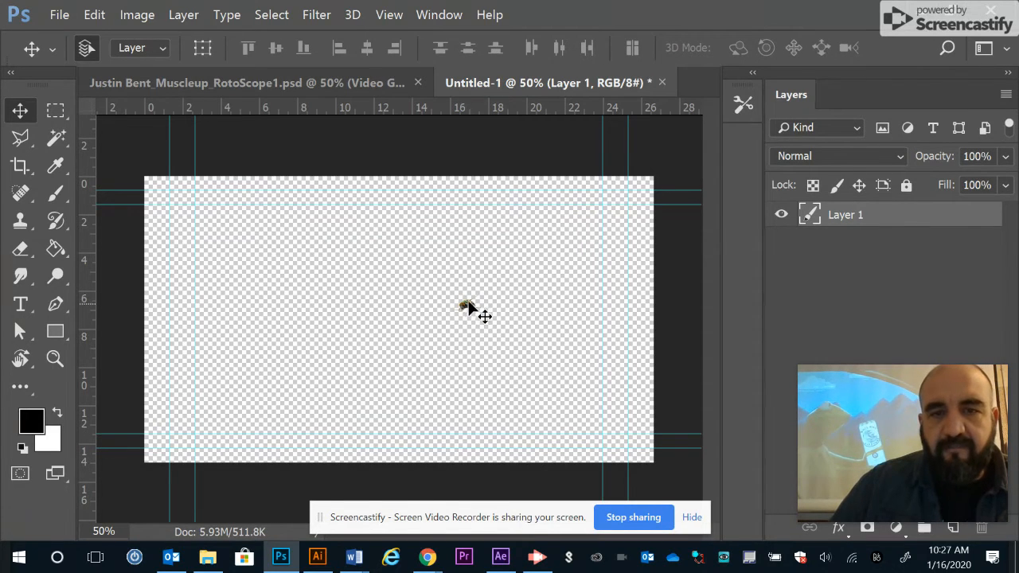
{"action": "left_click", "coordinate": [94, 42]}
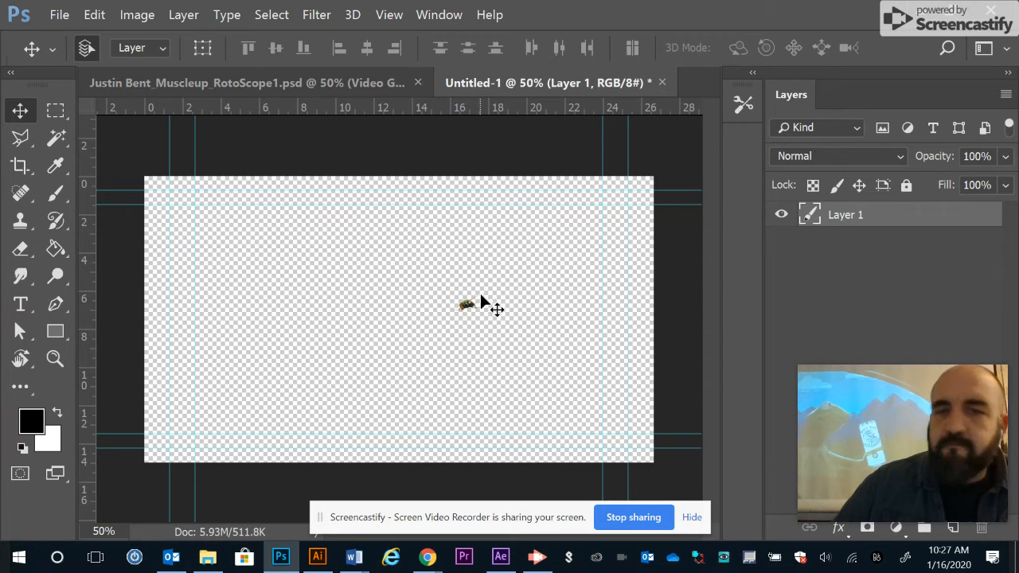
- Start saving the fly document under a new name in the Multimedia folder inside 2019-2020 on the H: drive
{"action": "left_click", "coordinate": [60, 15]}
{"action": "left_click", "coordinate": [67, 175]}
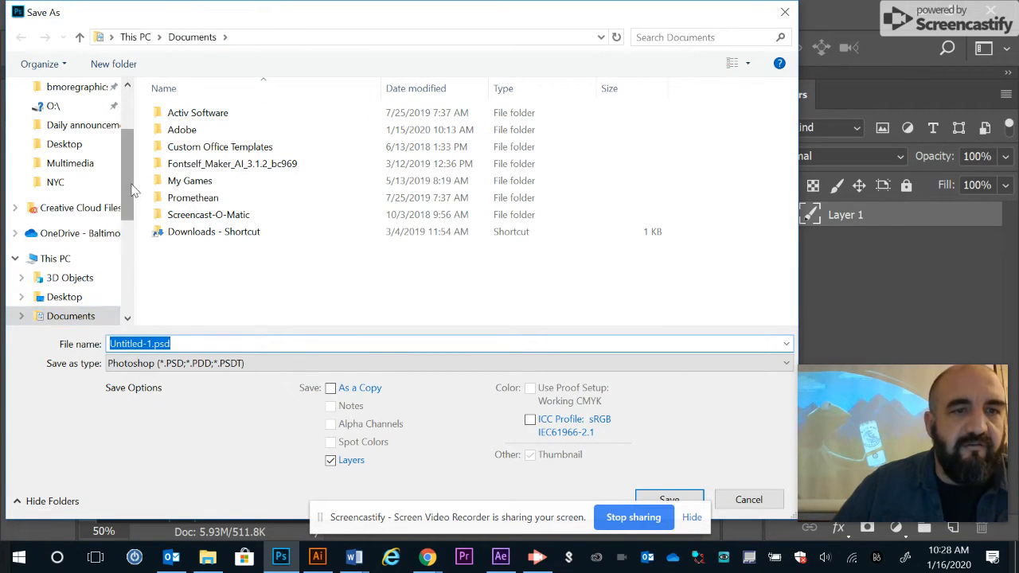
{"action": "left_click_drag", "start_coordinate": [133, 190], "coordinate": [133, 271]}
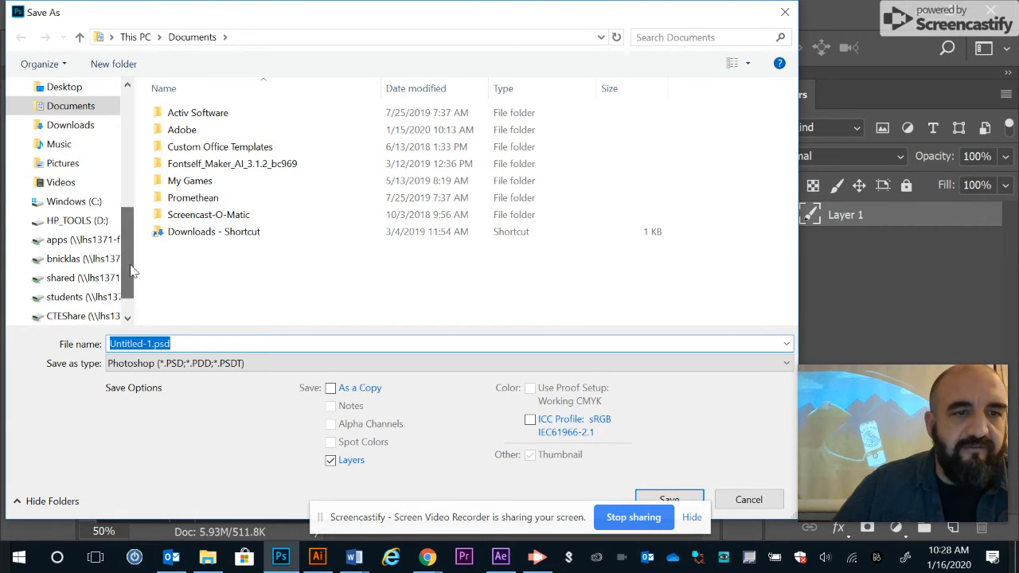
{"action": "left_click", "coordinate": [68, 258]}
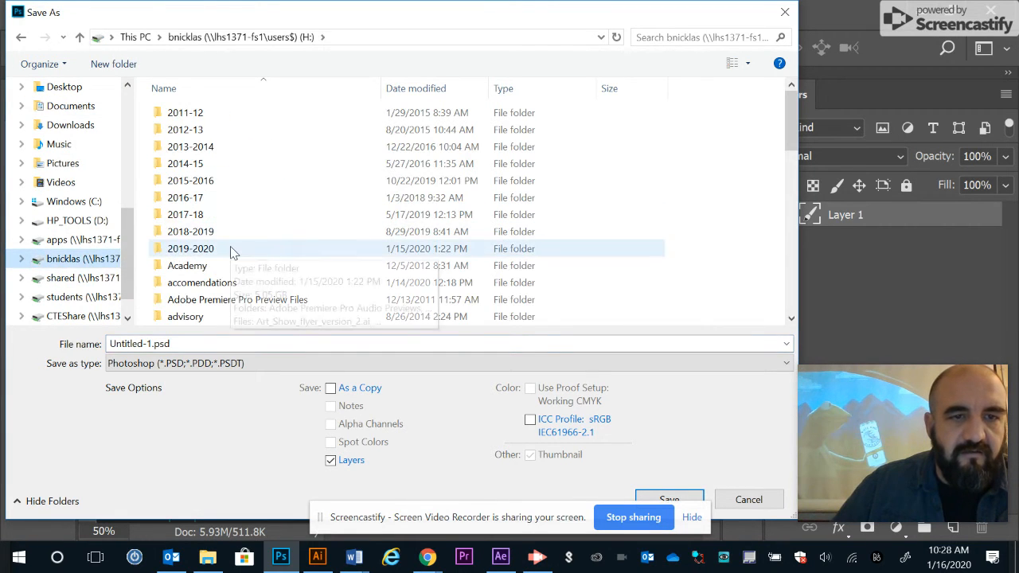
{"action": "double_click", "coordinate": [233, 251]}
{"action": "double_click", "coordinate": [213, 218]}
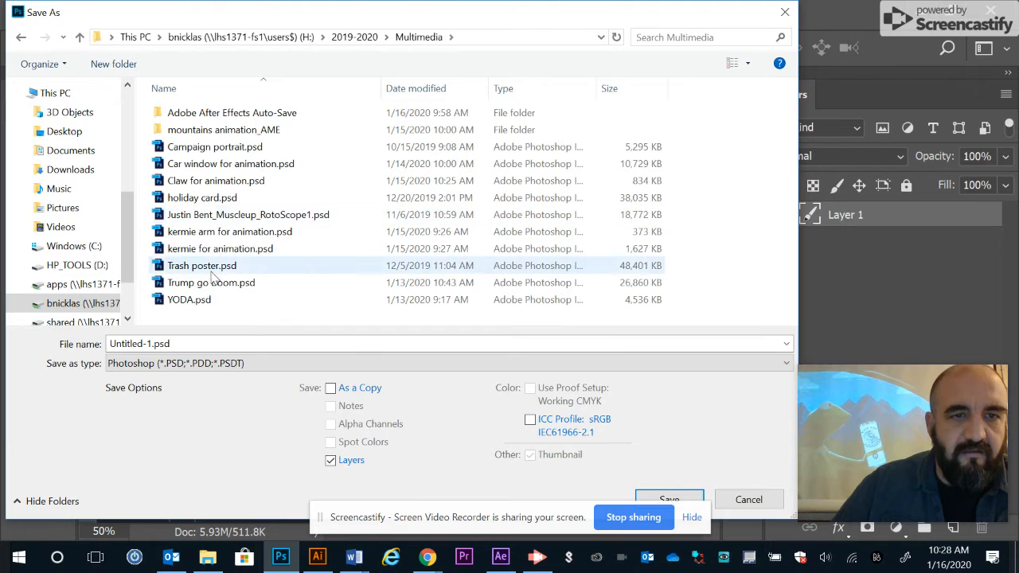
- Reuse the existing kermie arm file's name as a base and save the document as FLY for animation.psd
{"action": "left_click", "coordinate": [208, 232]}
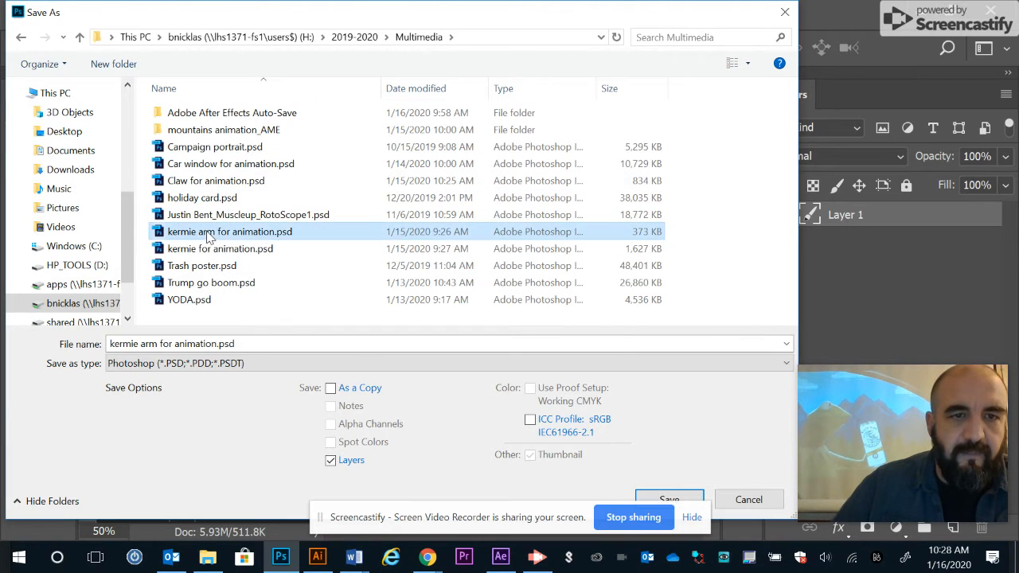
{"action": "left_click", "coordinate": [161, 345]}
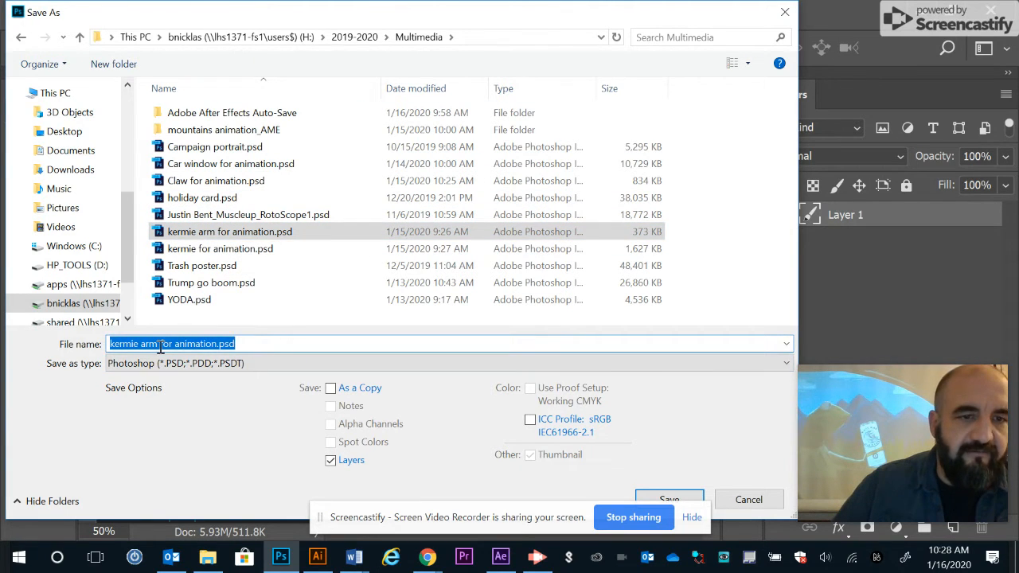
{"action": "left_click_drag", "start_coordinate": [160, 345], "coordinate": [3, 340]}
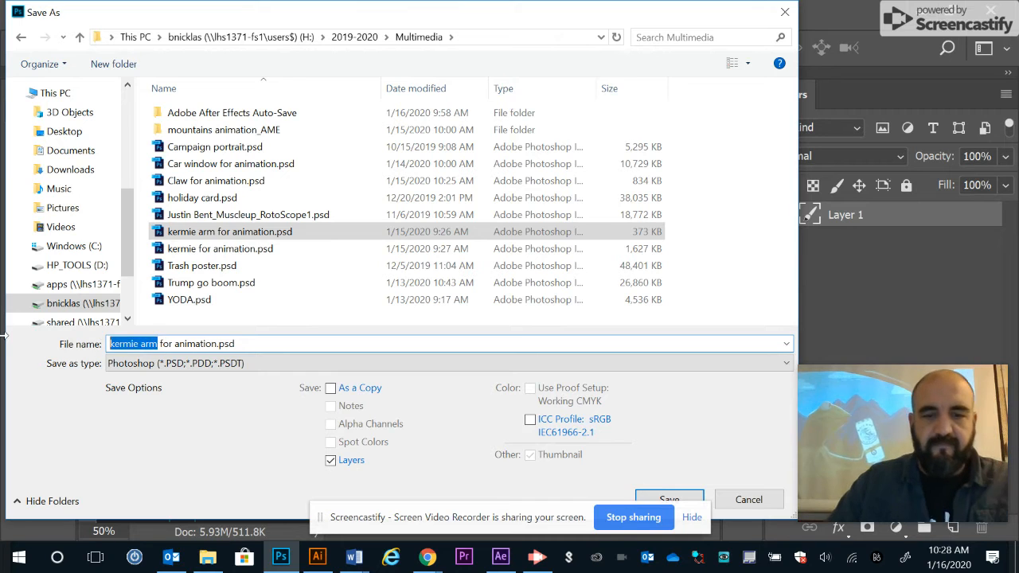
{"action": "type", "text": "FLY"}
{"action": "key", "text": "Return"}
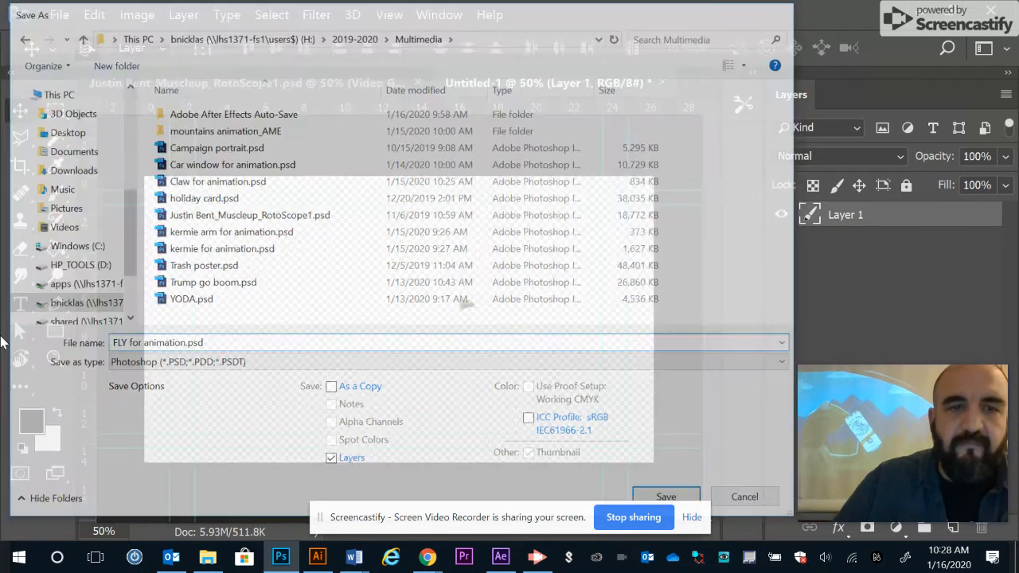
{"action": "left_click", "coordinate": [739, 156]}
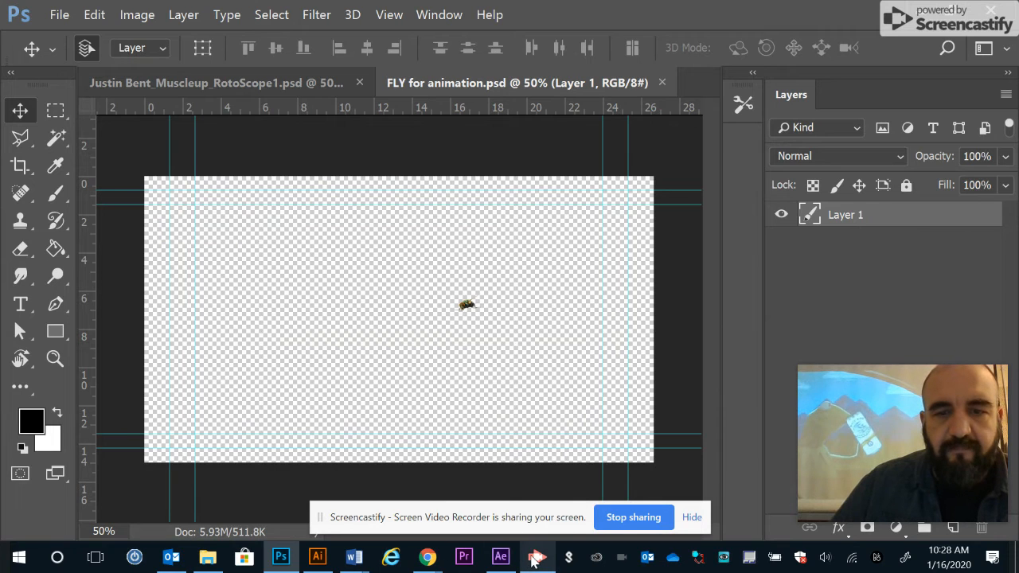
- Switch to After Effects, enlarge the Project panel's file list and open the Import File dialog
{"action": "left_click", "coordinate": [503, 562]}
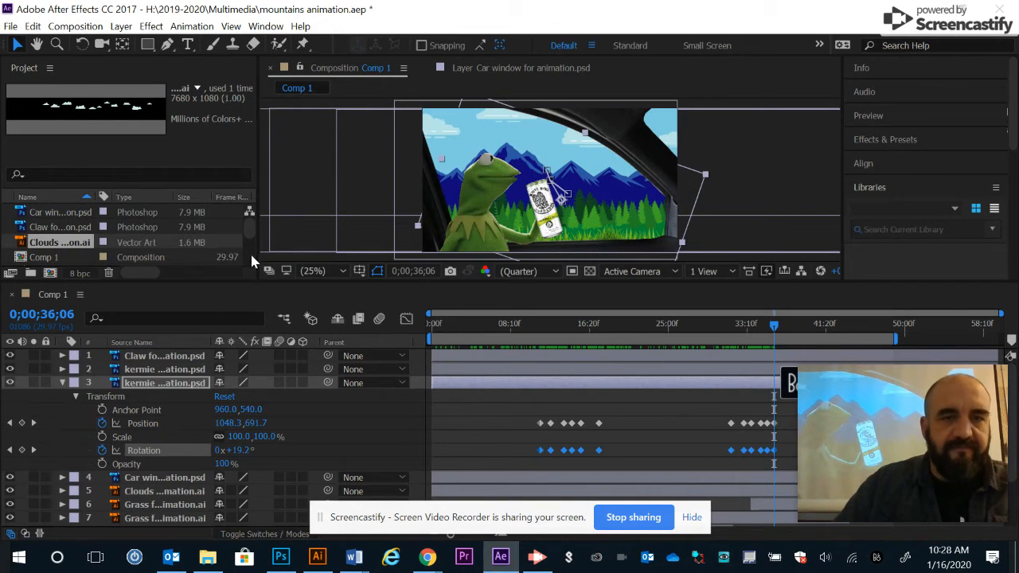
{"action": "left_click_drag", "start_coordinate": [251, 239], "coordinate": [250, 271]}
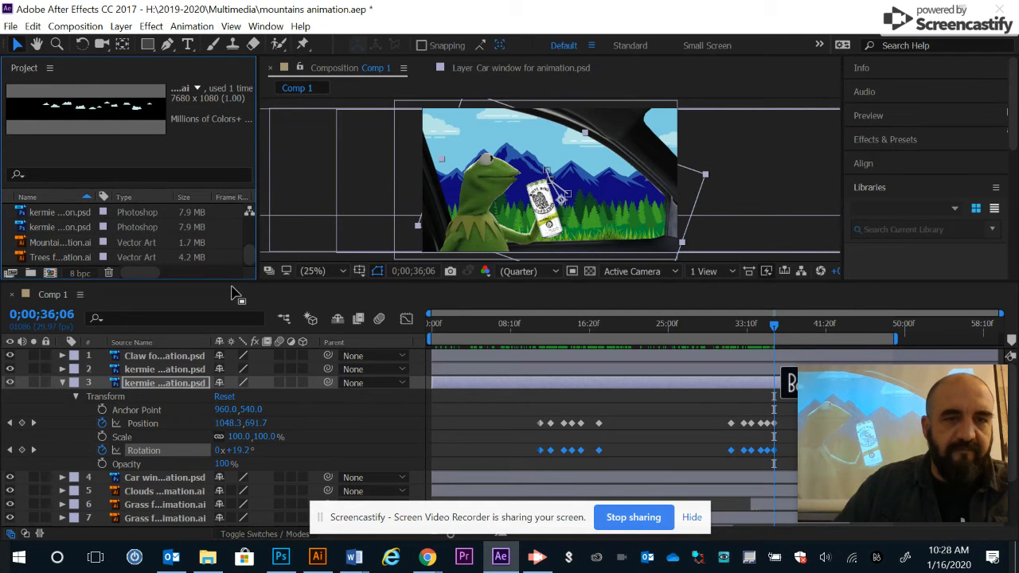
{"action": "left_click_drag", "start_coordinate": [233, 280], "coordinate": [240, 384]}
{"action": "double_click", "coordinate": [192, 360]}
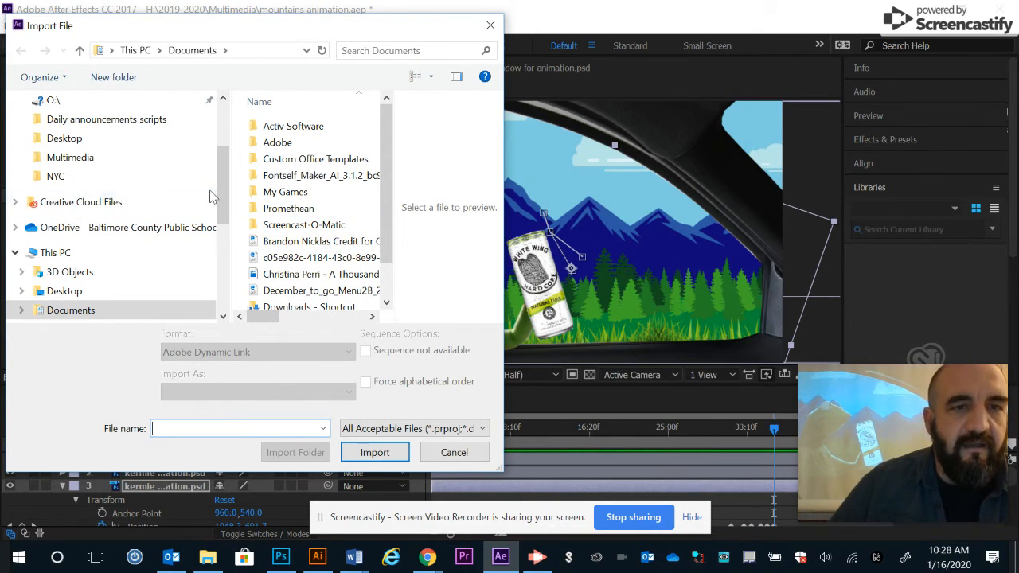
- Import FLY for animation.psd from the 2019-2020 Multimedia folder on the H: drive as footage with merged layers
{"action": "left_click_drag", "start_coordinate": [222, 194], "coordinate": [217, 261]}
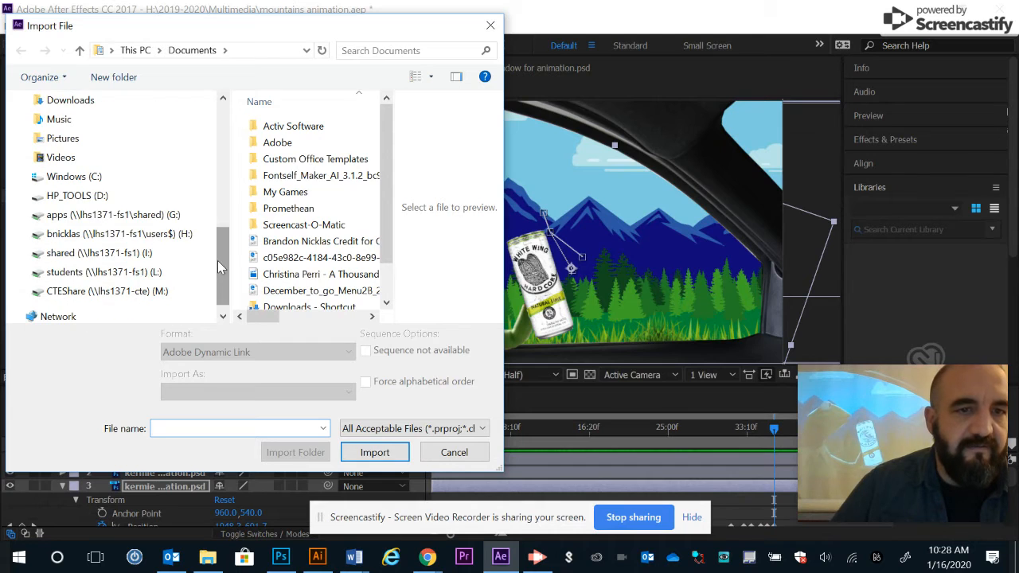
{"action": "left_click", "coordinate": [176, 237]}
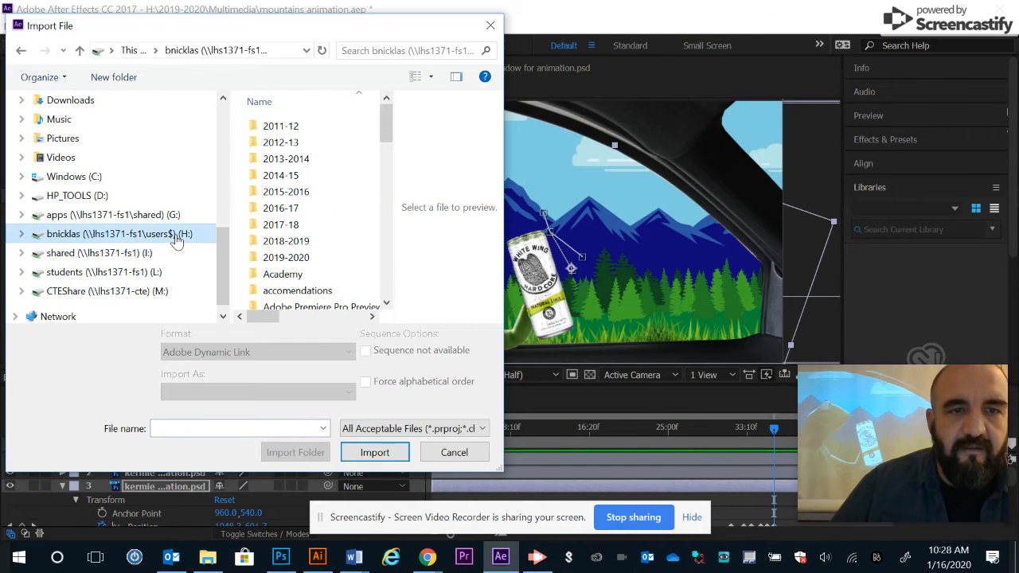
{"action": "left_click", "coordinate": [292, 261]}
{"action": "double_click", "coordinate": [294, 262]}
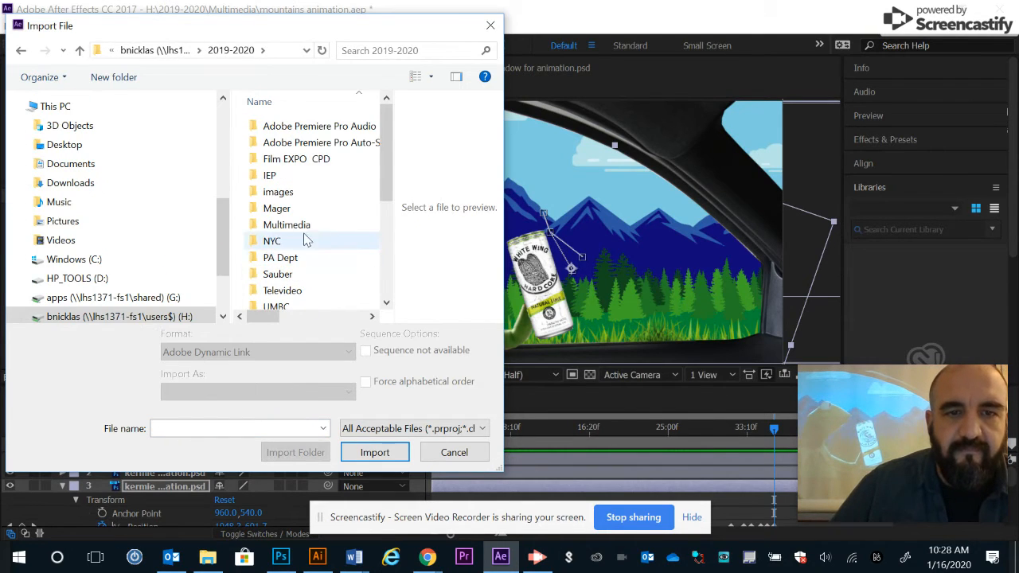
{"action": "double_click", "coordinate": [332, 227]}
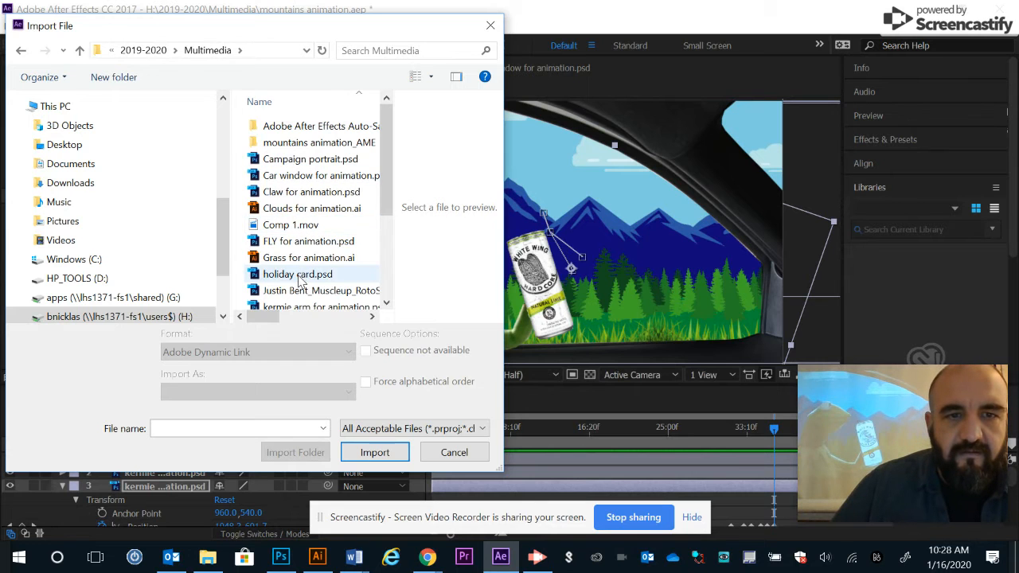
{"action": "left_click", "coordinate": [309, 246]}
{"action": "double_click", "coordinate": [308, 243]}
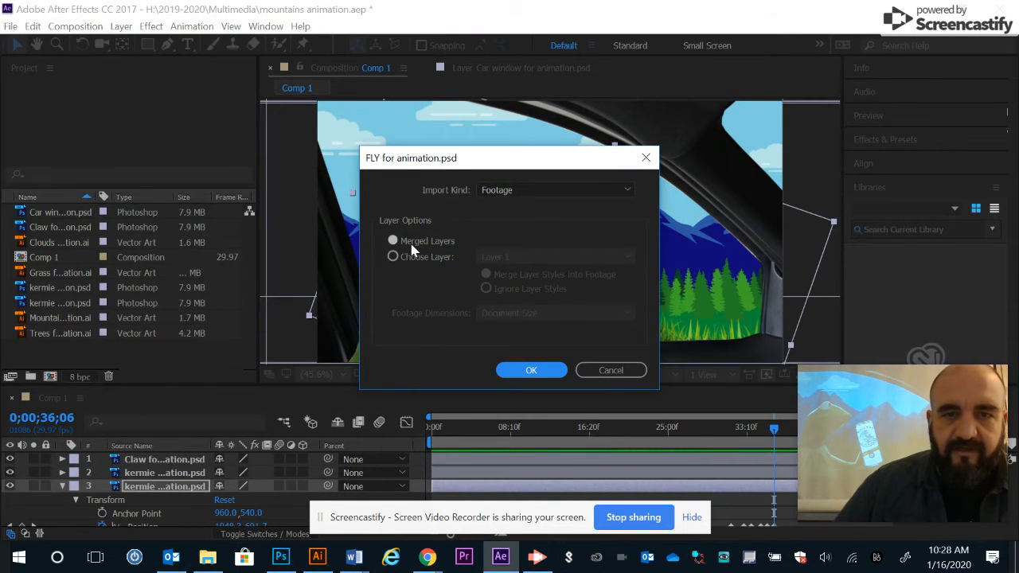
{"action": "left_click", "coordinate": [529, 370]}
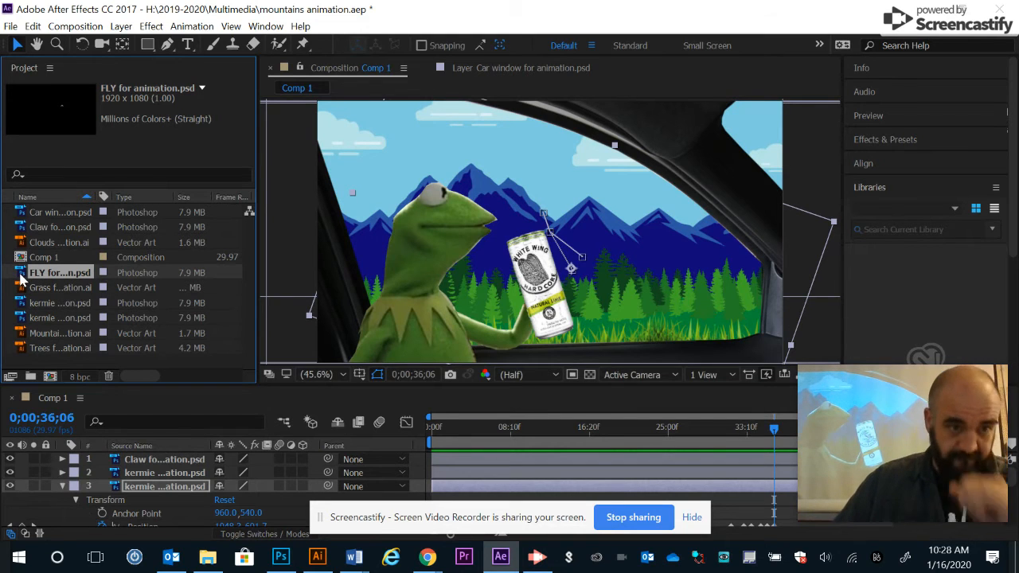
- Add the fly footage as the top layer of Comp 1 and move it up and right to about 1023.5, 483
{"action": "left_click_drag", "start_coordinate": [22, 277], "coordinate": [169, 462]}
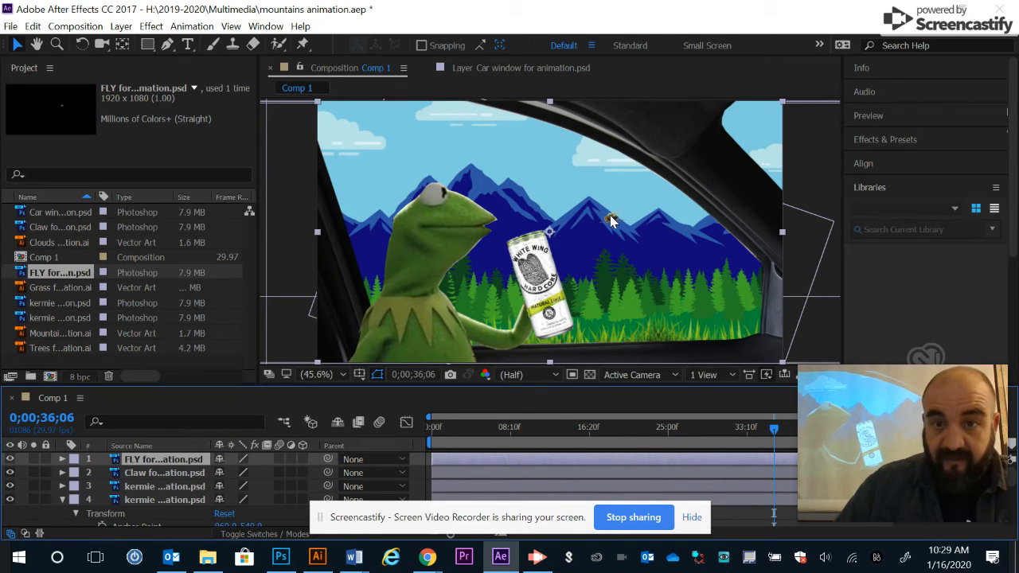
{"action": "left_click_drag", "start_coordinate": [610, 215], "coordinate": [633, 207]}
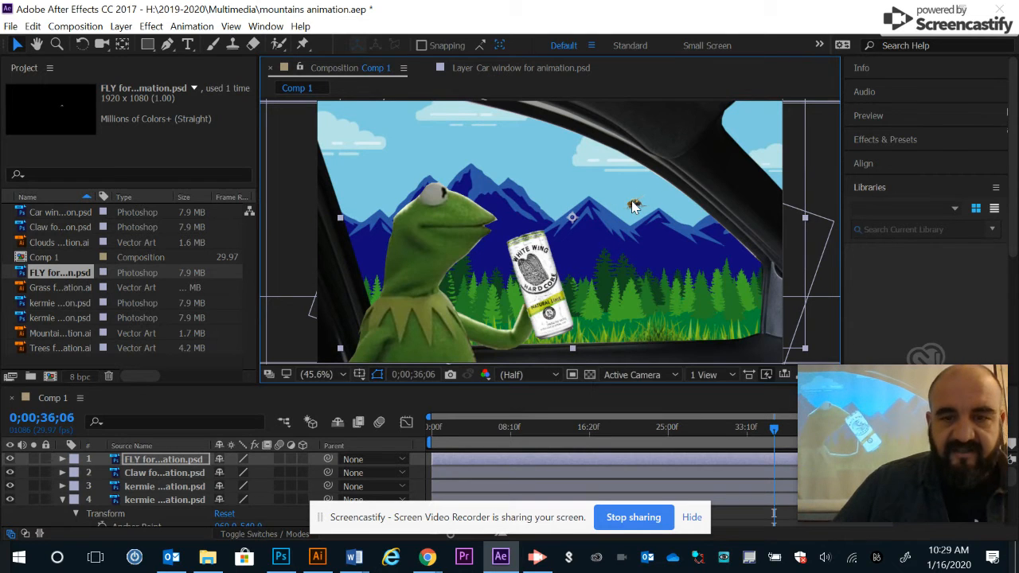
{"action": "mouse_move", "coordinate": [633, 205]}
{"action": "left_mouse_down"}
{"action": "mouse_move", "coordinate": [604, 159]}
{"action": "mouse_move", "coordinate": [527, 167]}
{"action": "mouse_move", "coordinate": [689, 188]}
{"action": "mouse_move", "coordinate": [630, 205]}
{"action": "left_mouse_up"}
{"action": "left_click", "coordinate": [282, 558]}
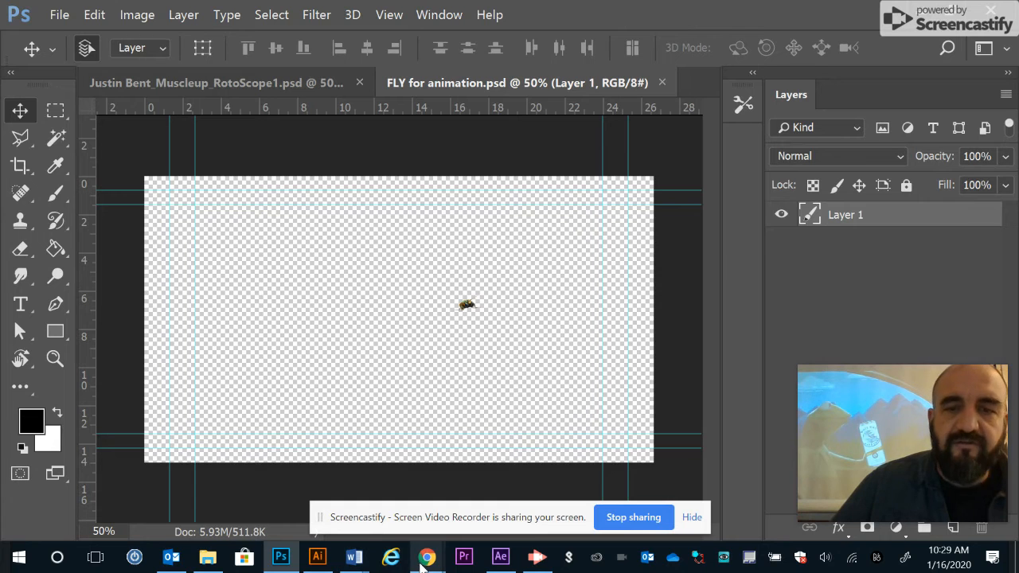
{"action": "mouse_move", "coordinate": [426, 560]}
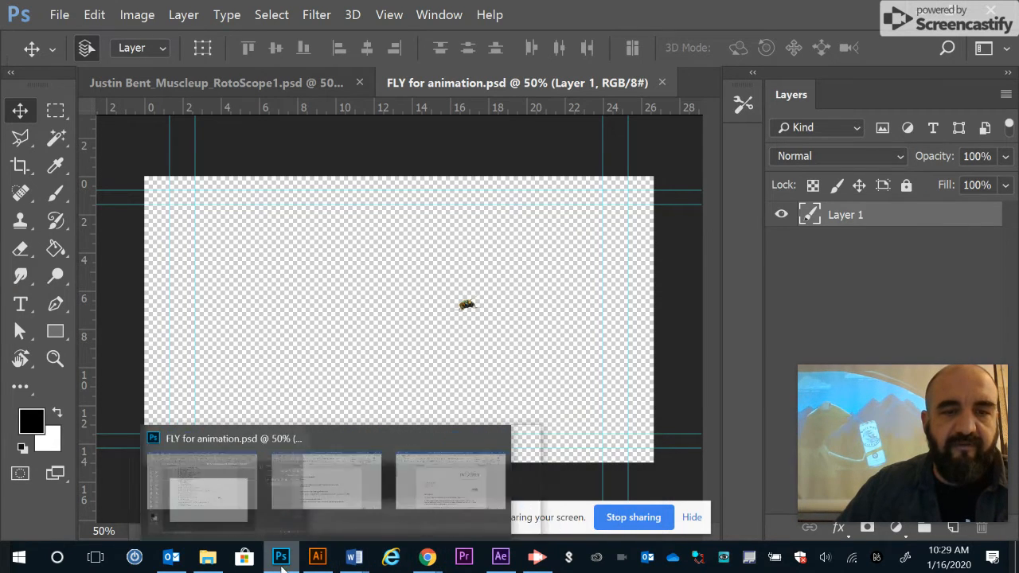
{"action": "left_click", "coordinate": [501, 556]}
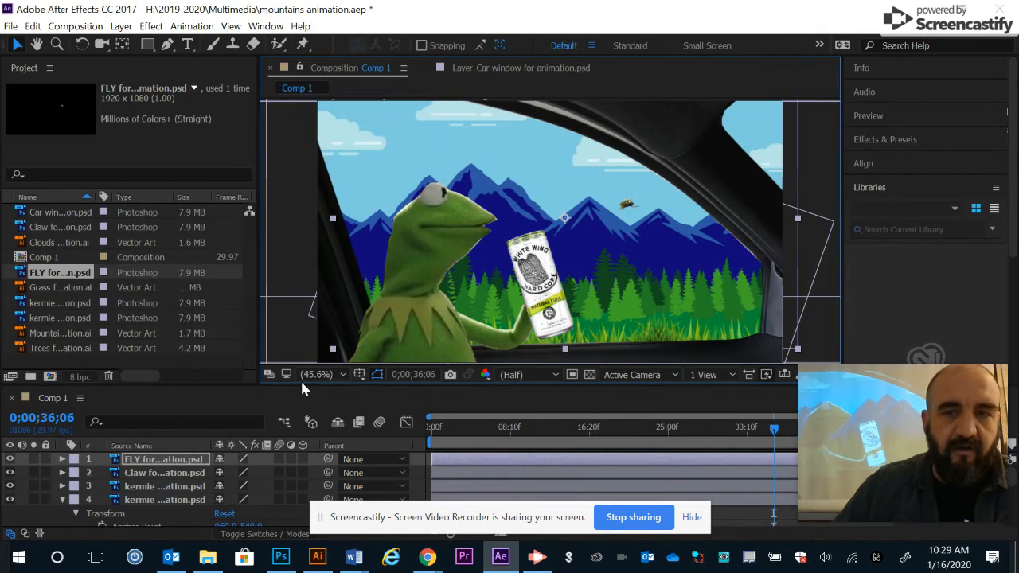
- Reveal the fly layer's Transform properties, enlarge the timeline and set a Position keyframe at 0;00;04;24
{"action": "left_click", "coordinate": [62, 460]}
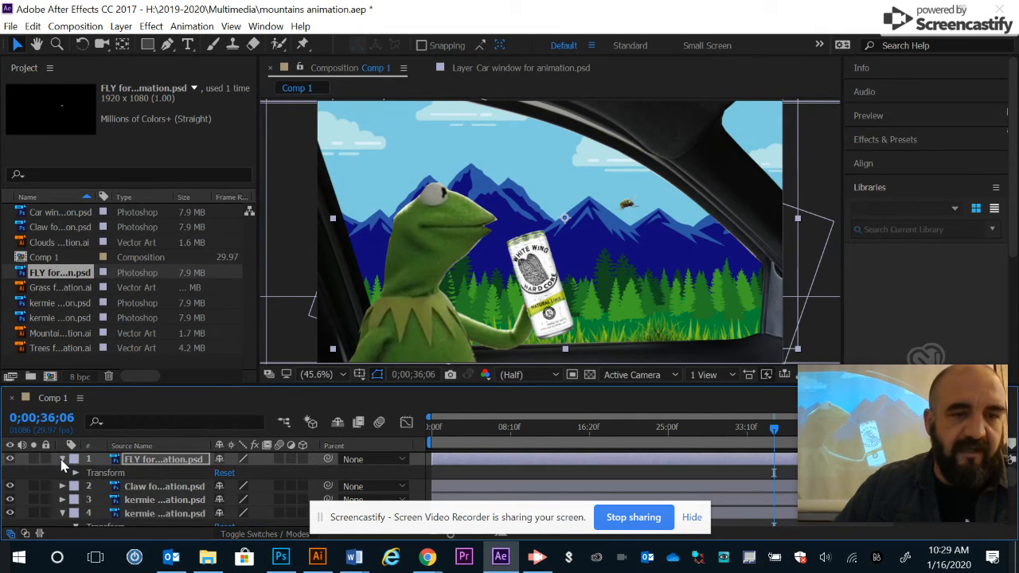
{"action": "left_click", "coordinate": [74, 474]}
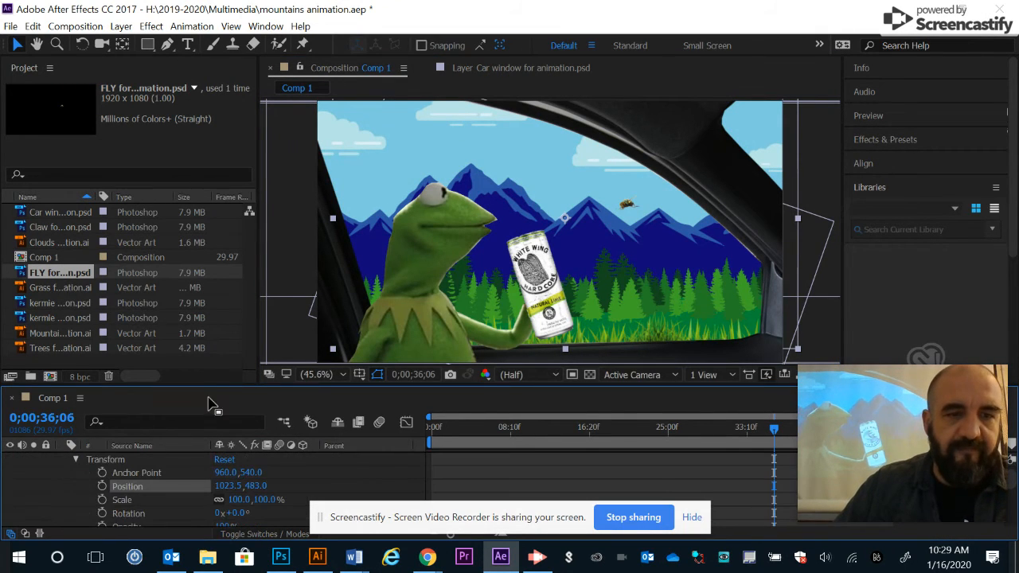
{"action": "mouse_move", "coordinate": [213, 388]}
{"action": "left_mouse_down"}
{"action": "mouse_move", "coordinate": [212, 301]}
{"action": "mouse_move", "coordinate": [222, 389]}
{"action": "left_mouse_up"}
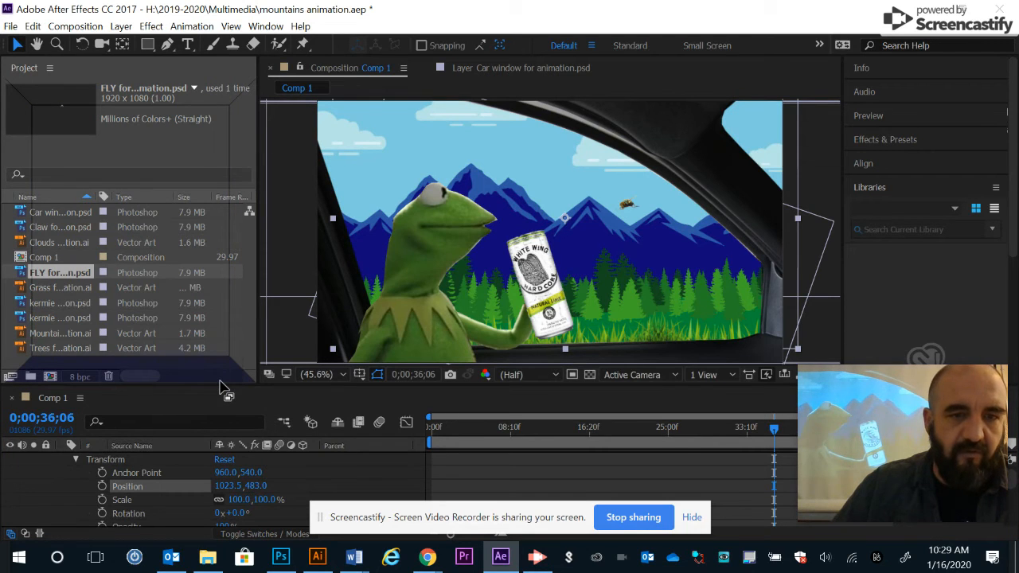
{"action": "left_click_drag", "start_coordinate": [223, 388], "coordinate": [234, 289]}
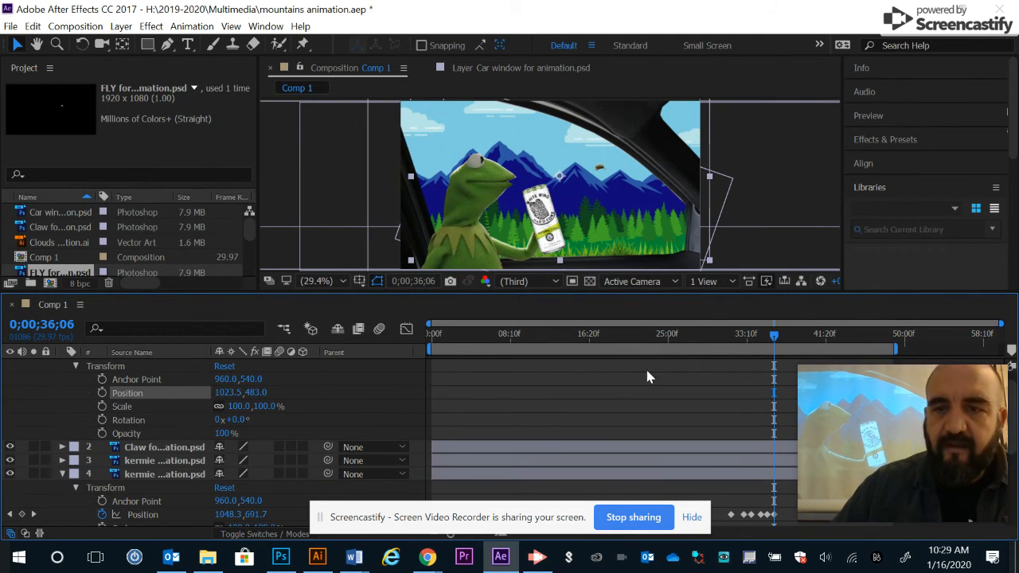
{"action": "left_click_drag", "start_coordinate": [779, 344], "coordinate": [480, 355]}
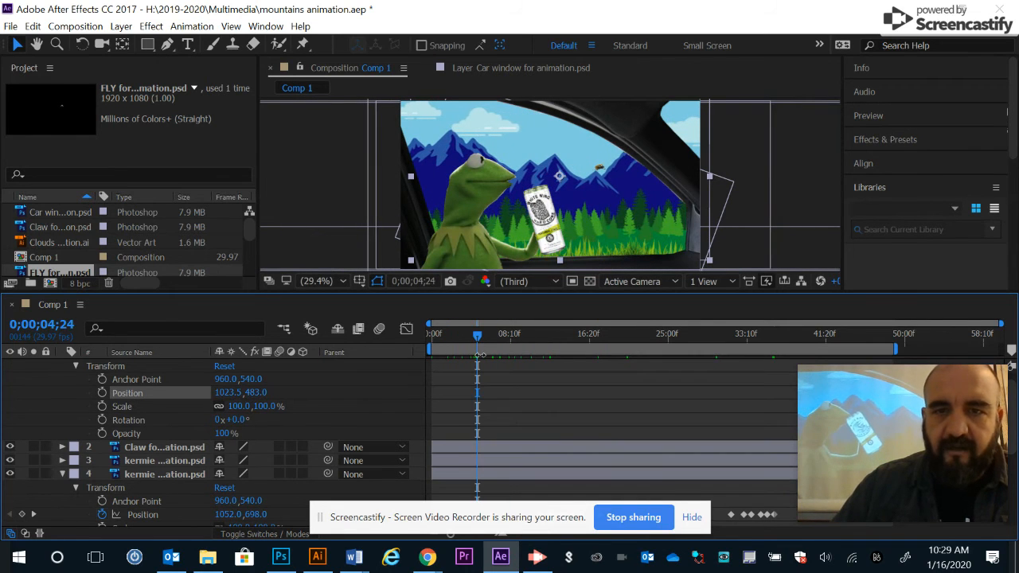
{"action": "left_click", "coordinate": [102, 393]}
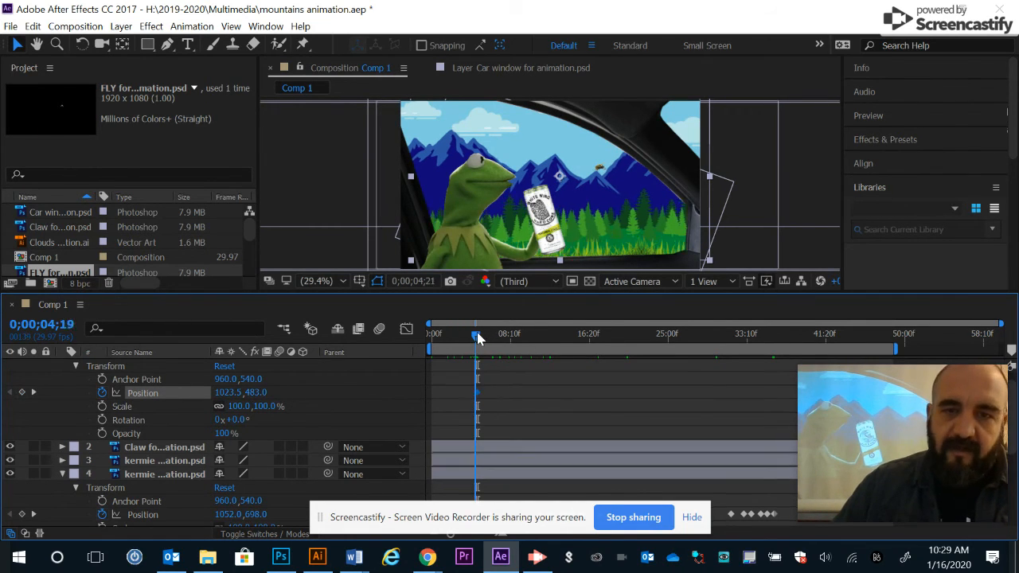
- Add a fly Position keyframe of 1302.5, 664.0 at 0;00;03;11 and preview the motion up to the 0;00;04;24 keyframe
{"action": "left_click_drag", "start_coordinate": [479, 332], "coordinate": [421, 346]}
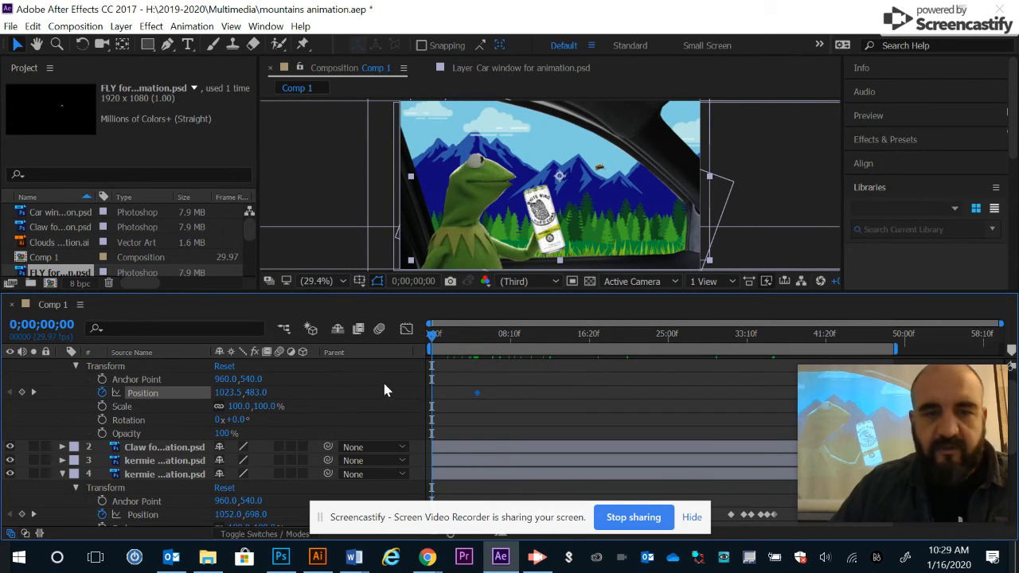
{"action": "left_click", "coordinate": [464, 335]}
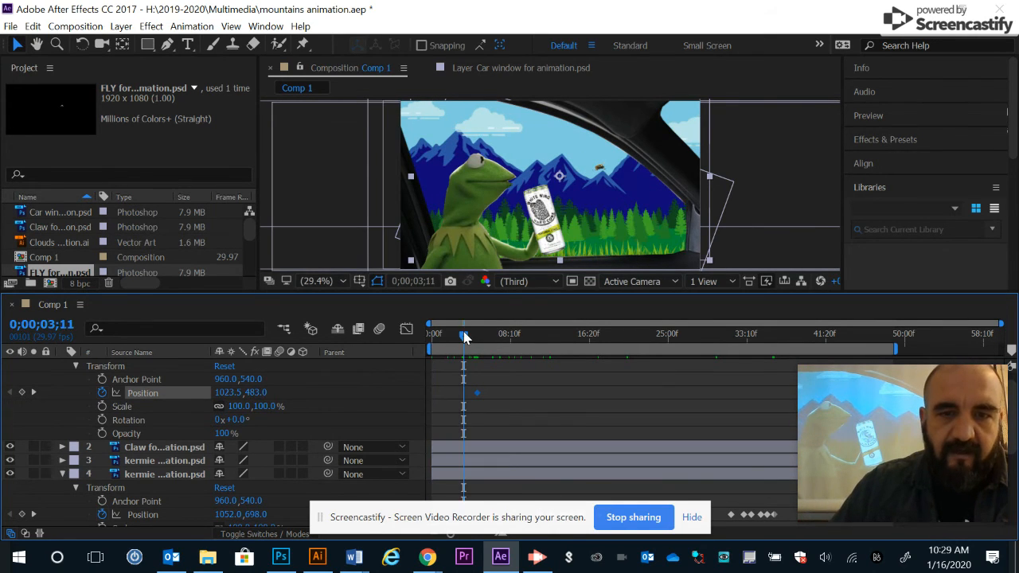
{"action": "left_click_drag", "start_coordinate": [208, 393], "coordinate": [458, 402]}
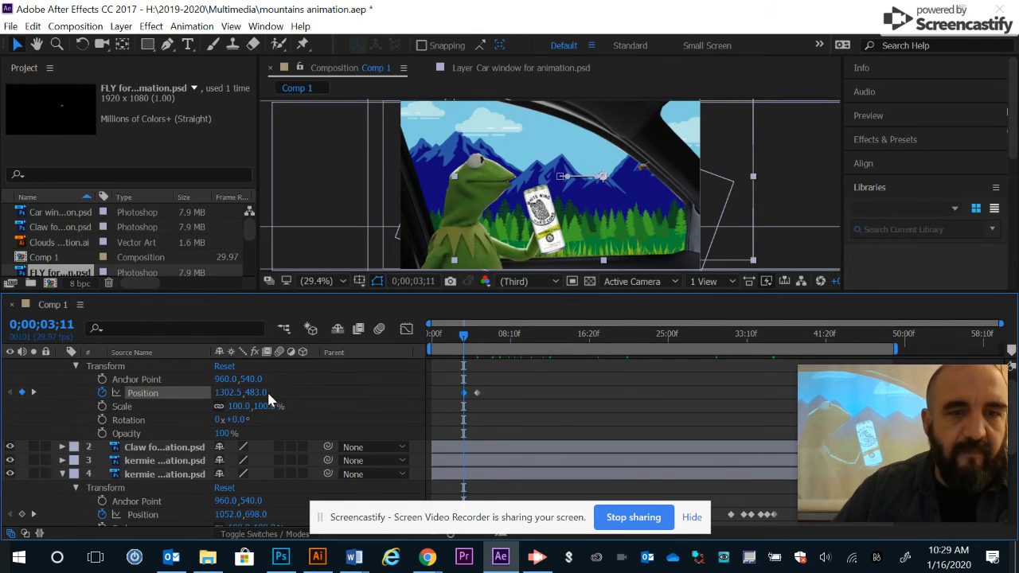
{"action": "left_click_drag", "start_coordinate": [258, 396], "coordinate": [394, 404]}
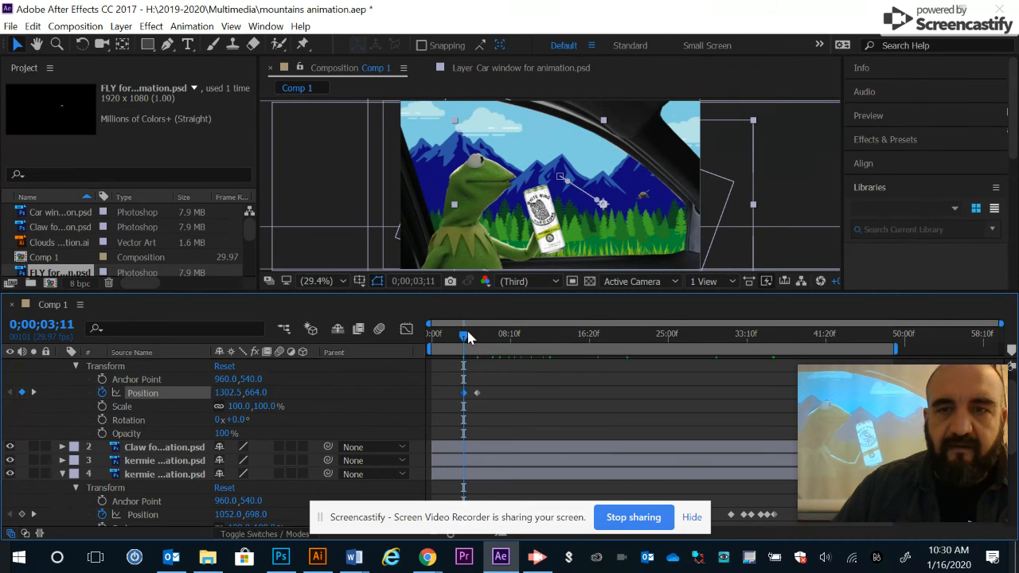
{"action": "key", "text": "space"}
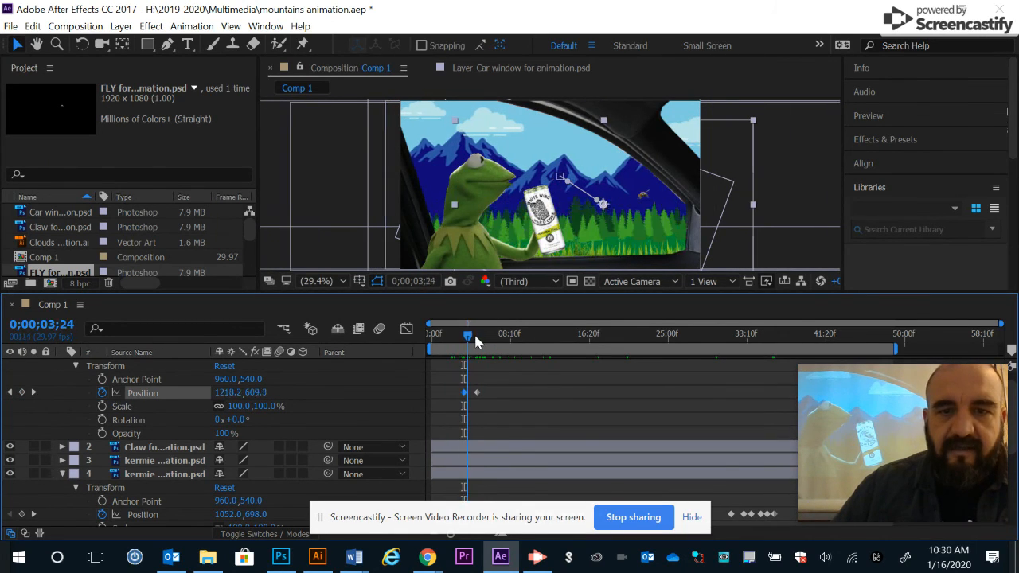
{"action": "left_click", "coordinate": [476, 342]}
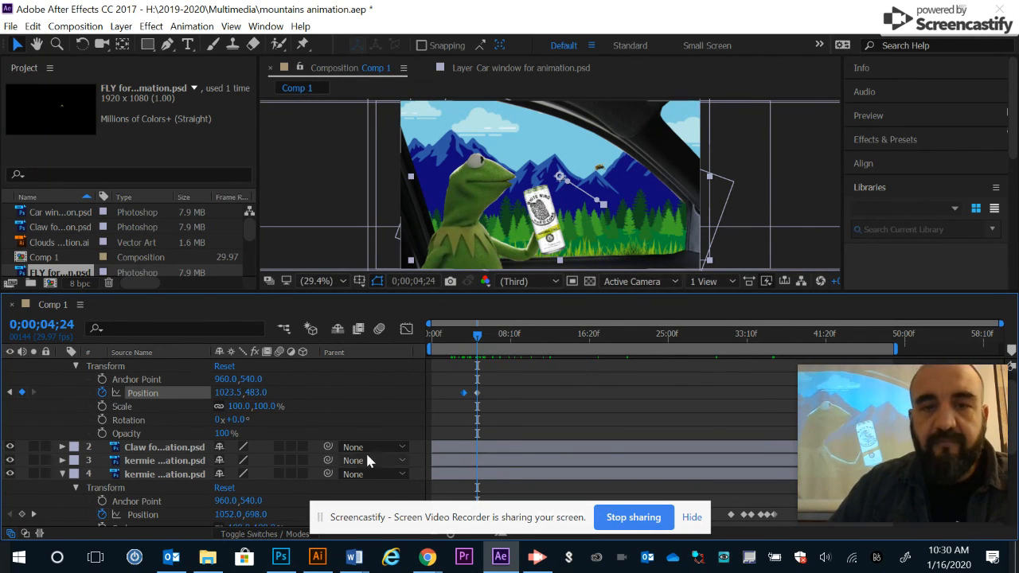
- Switch to Photoshop with the FLY for animation.psd document
{"action": "left_click", "coordinate": [281, 557]}
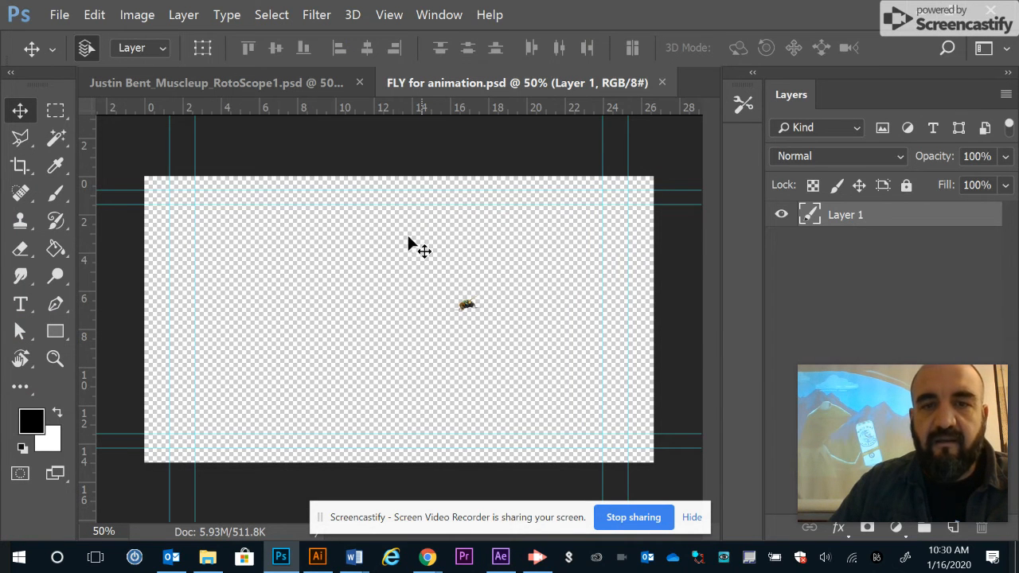